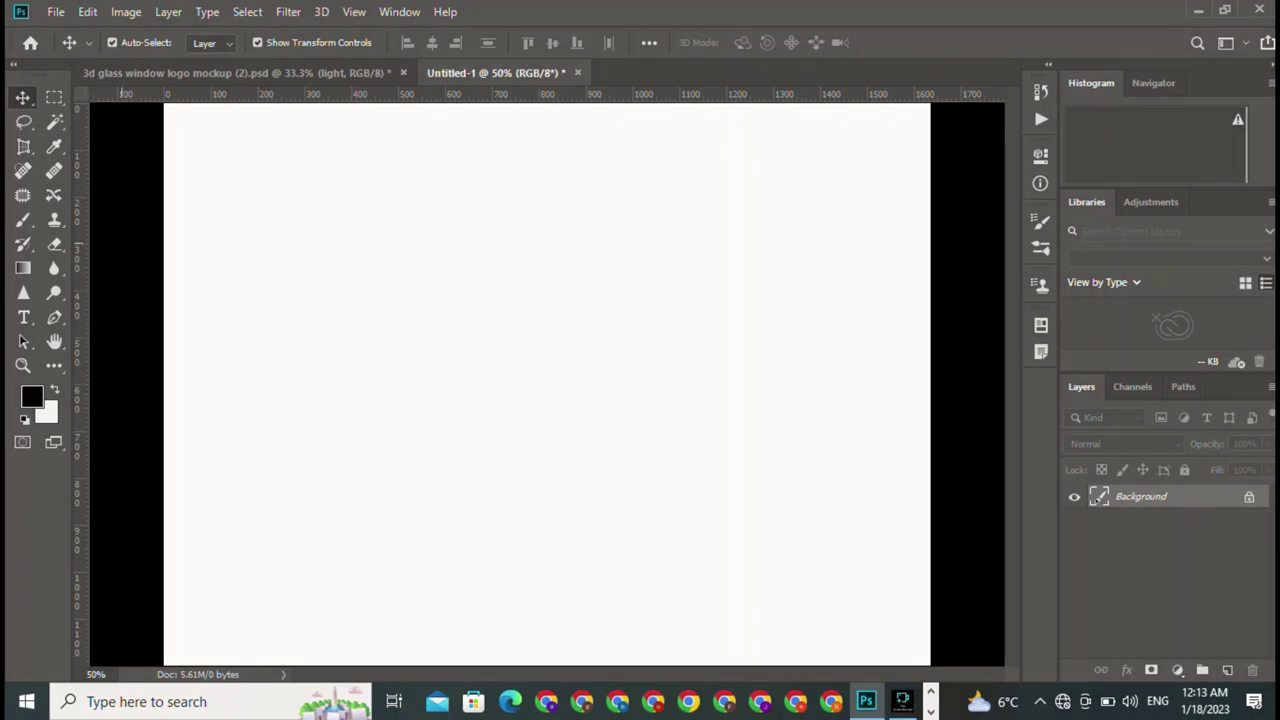
- Create a text layer holding a black letter M in Harlow Solid Italic
left_click(23, 317)
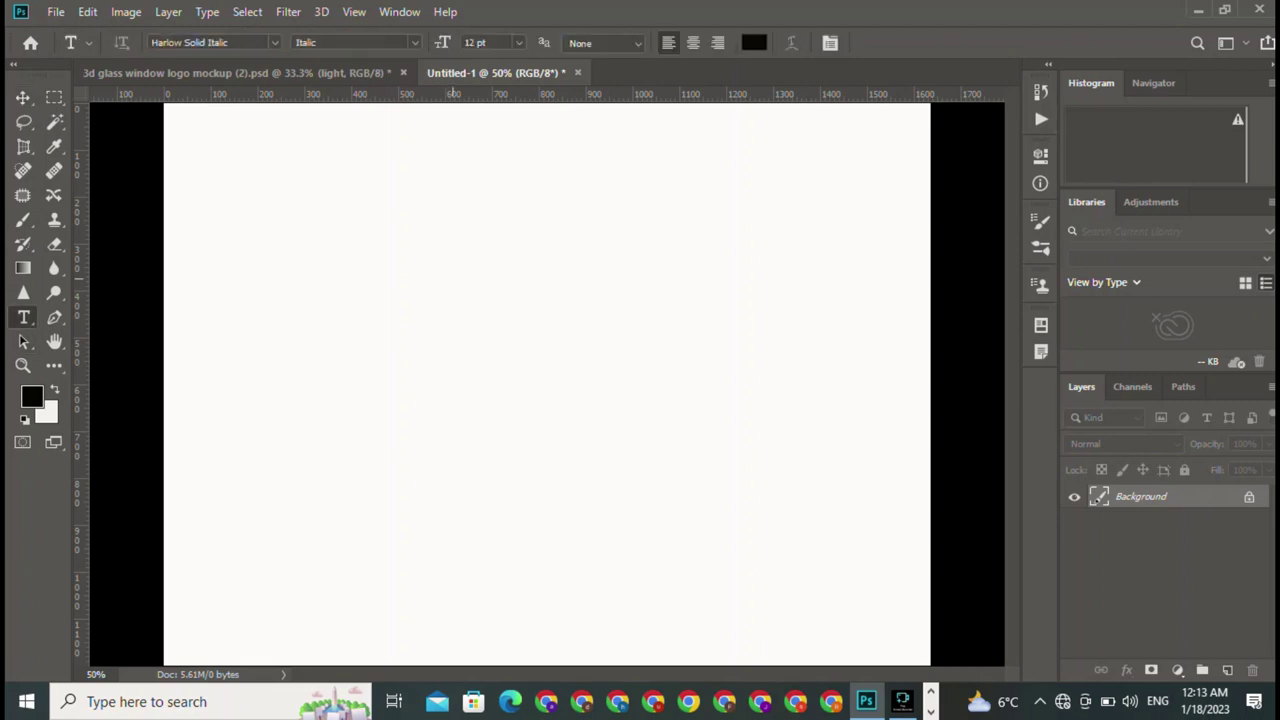
left_click(452, 278)
key("BackSpace")
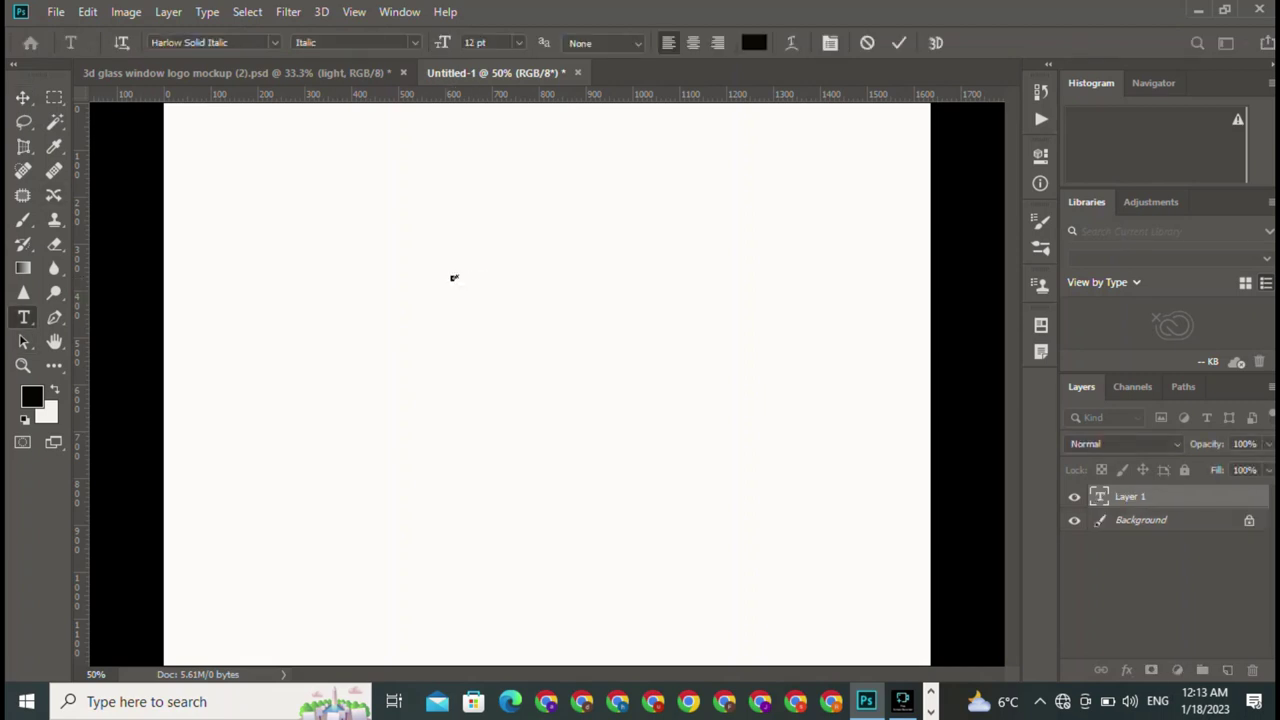
key("ctrl+Return")
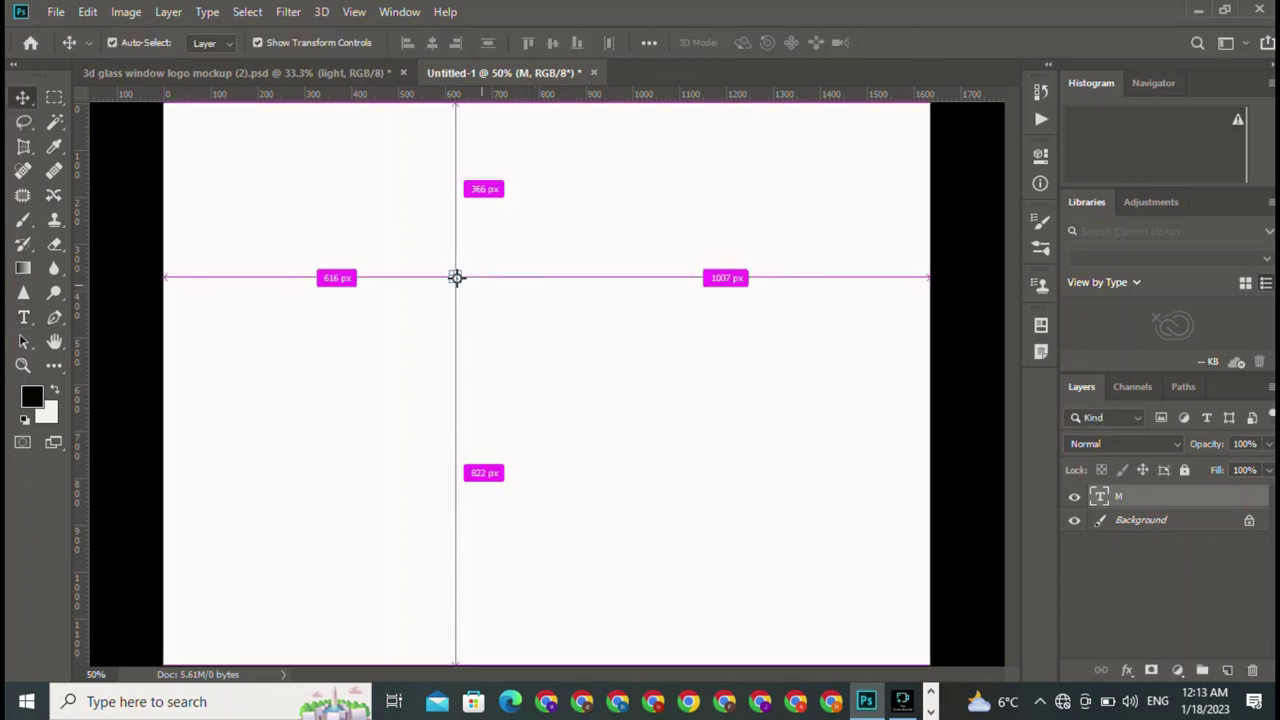
- Scale the M up proportionally and move it to the lower middle of the canvas
key("ctrl+t")
left_click_drag(456, 277, 748, 277)
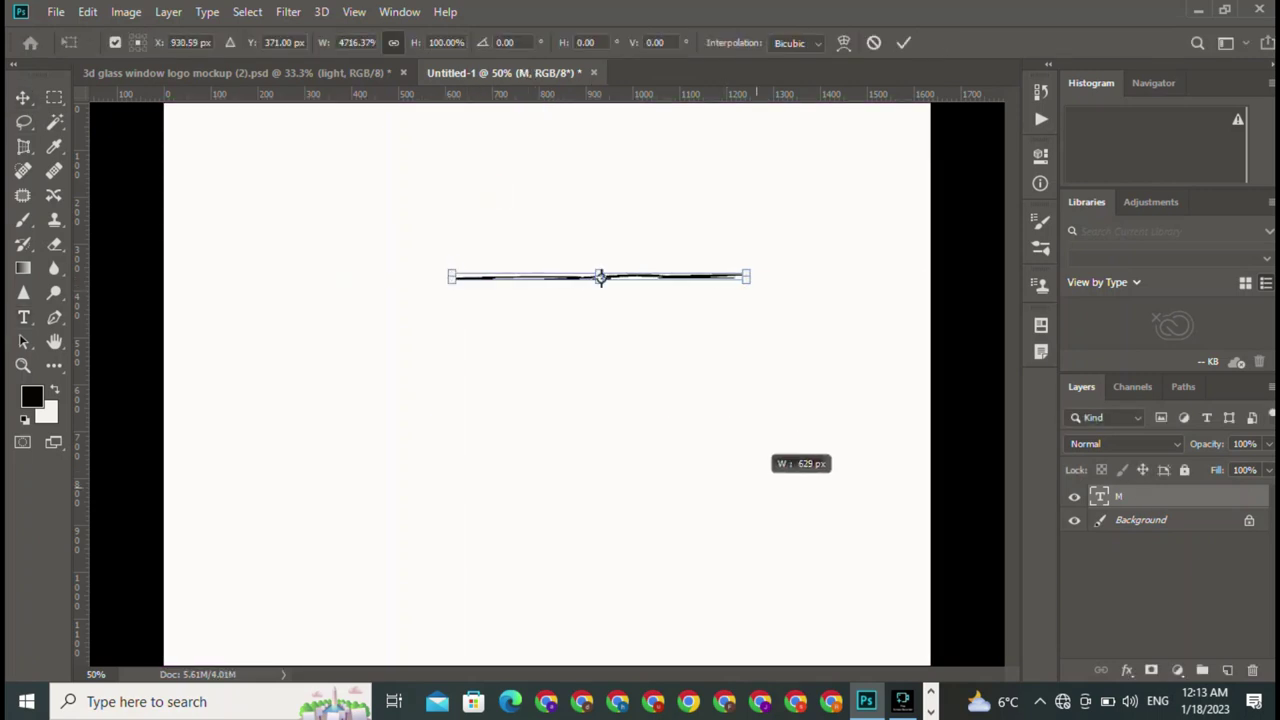
key("ctrl+z")
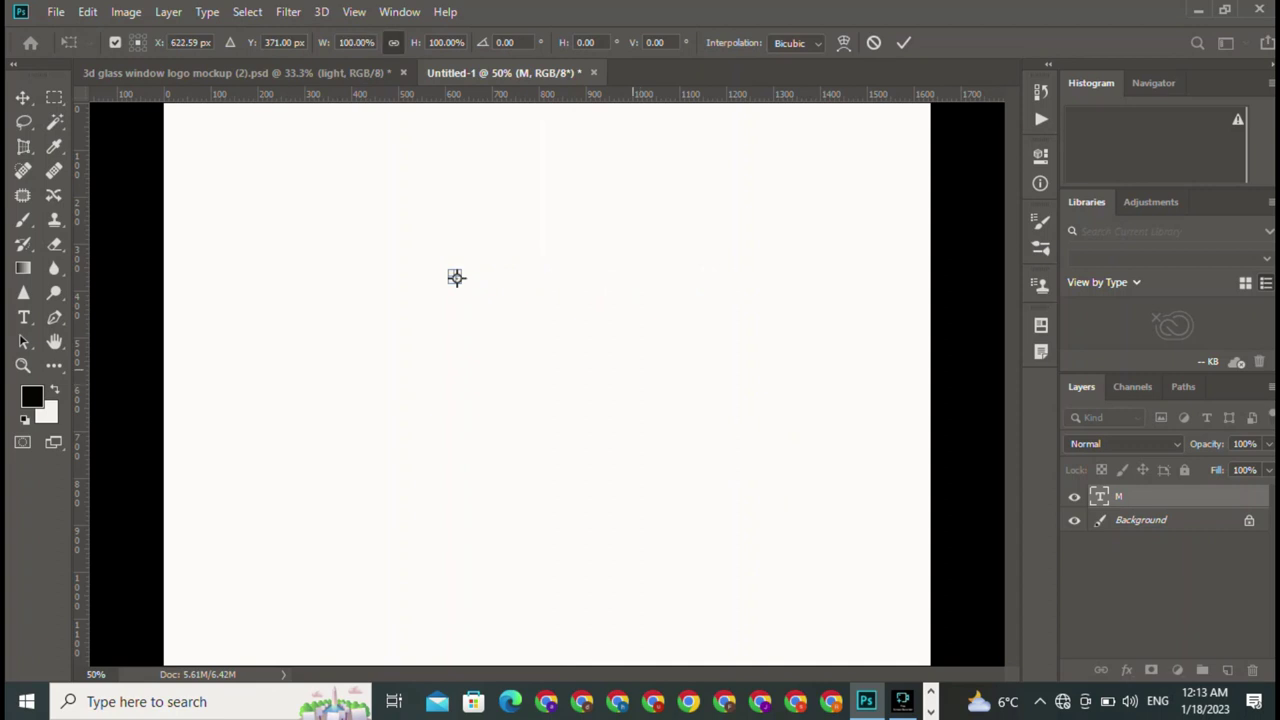
left_click_drag(456, 277, 722, 492)
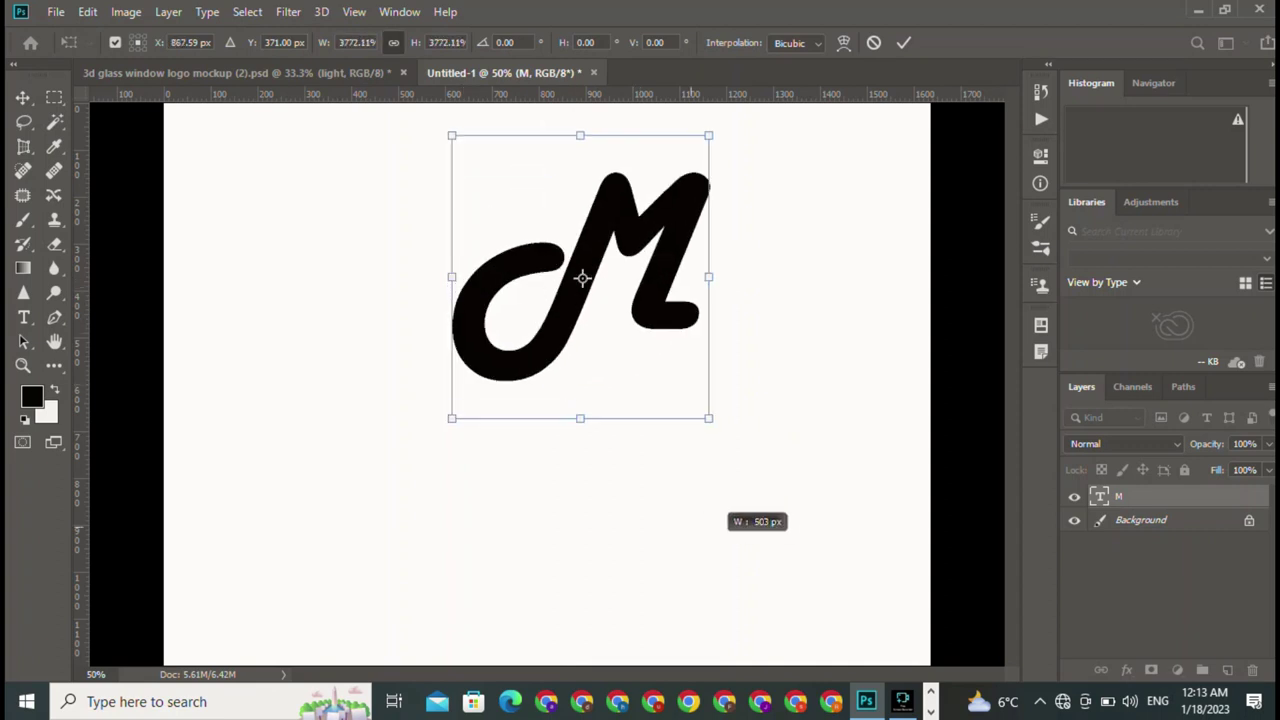
left_click_drag(590, 278, 510, 456)
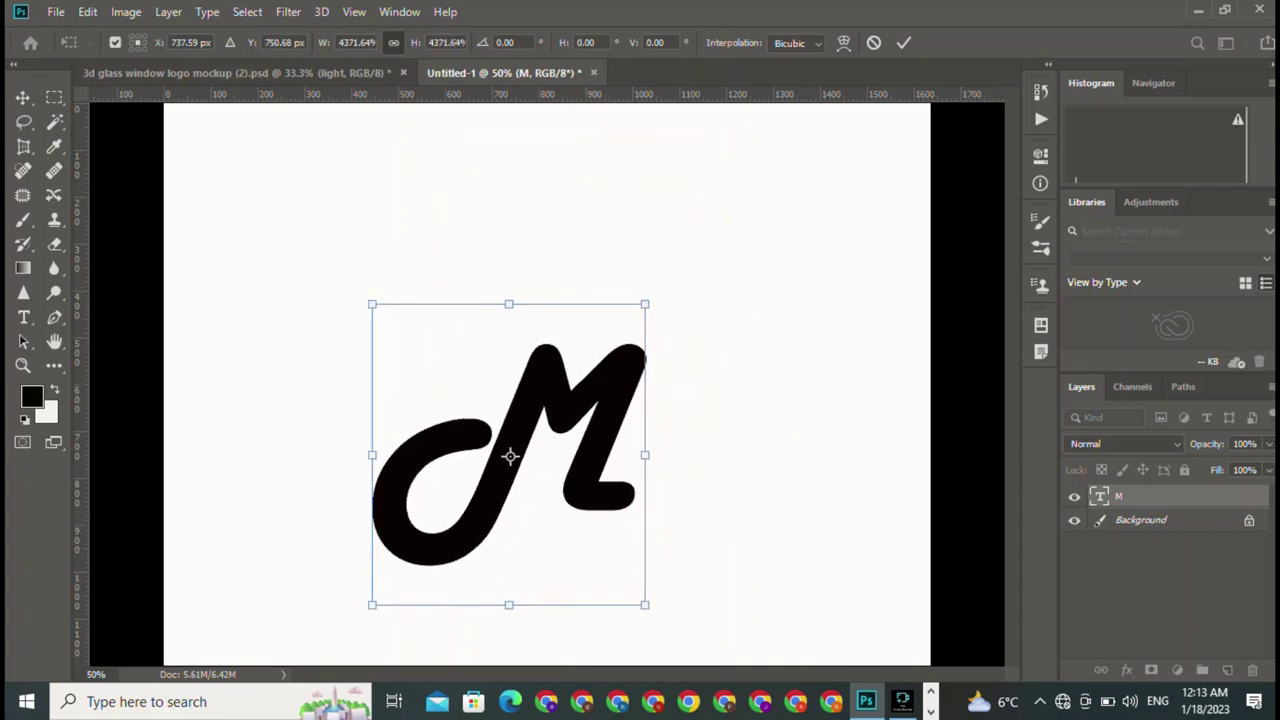
key("Return")
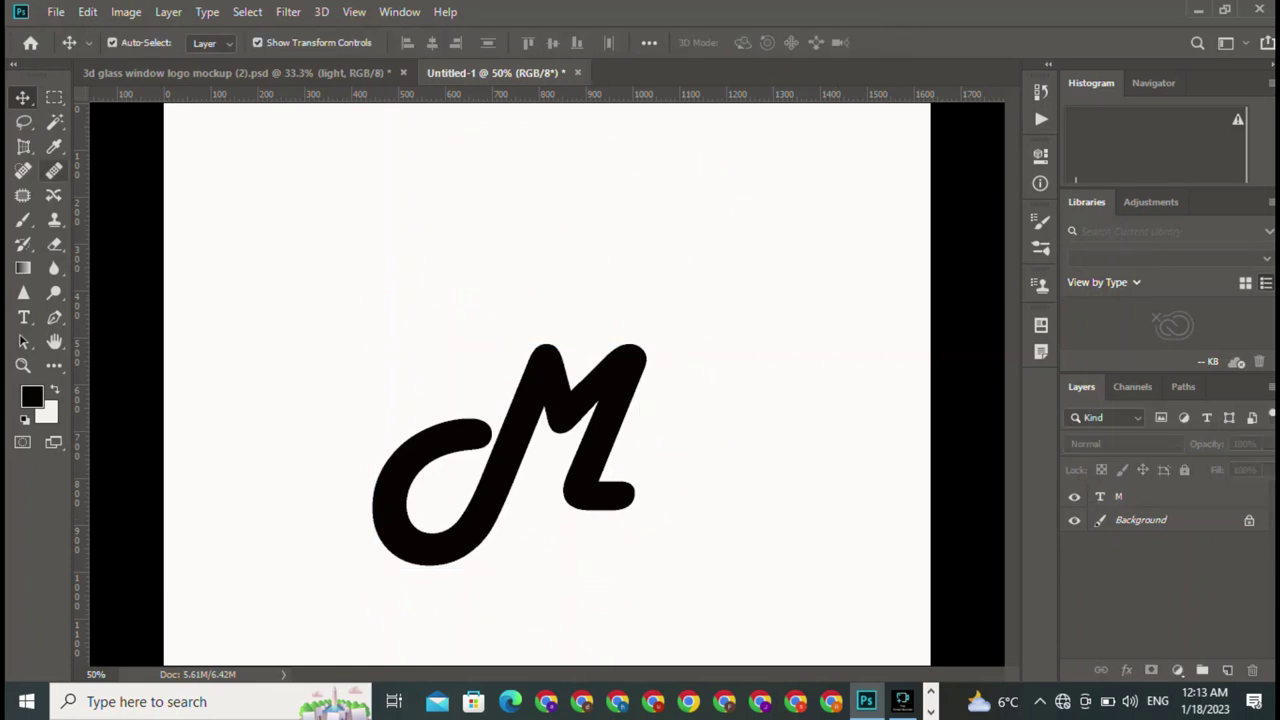
- Add a new text layer with the letter S above the M
left_click(24, 317)
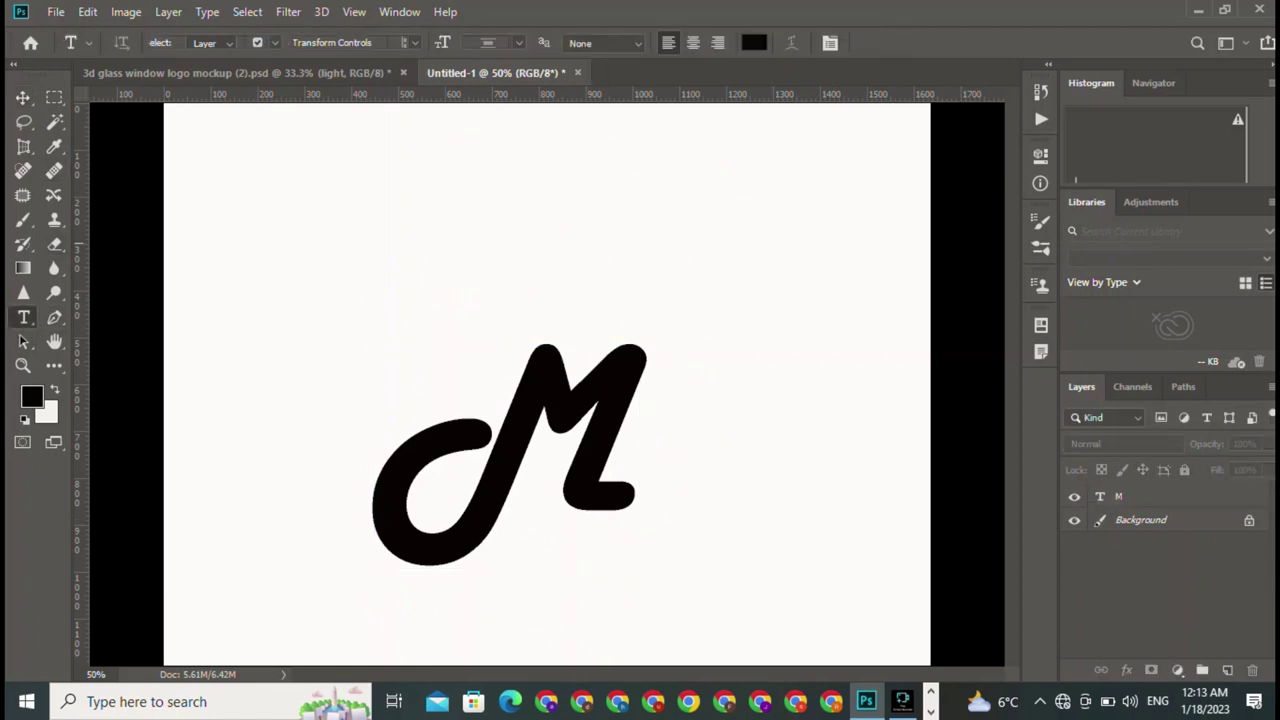
left_click(420, 196)
key("BackSpace")
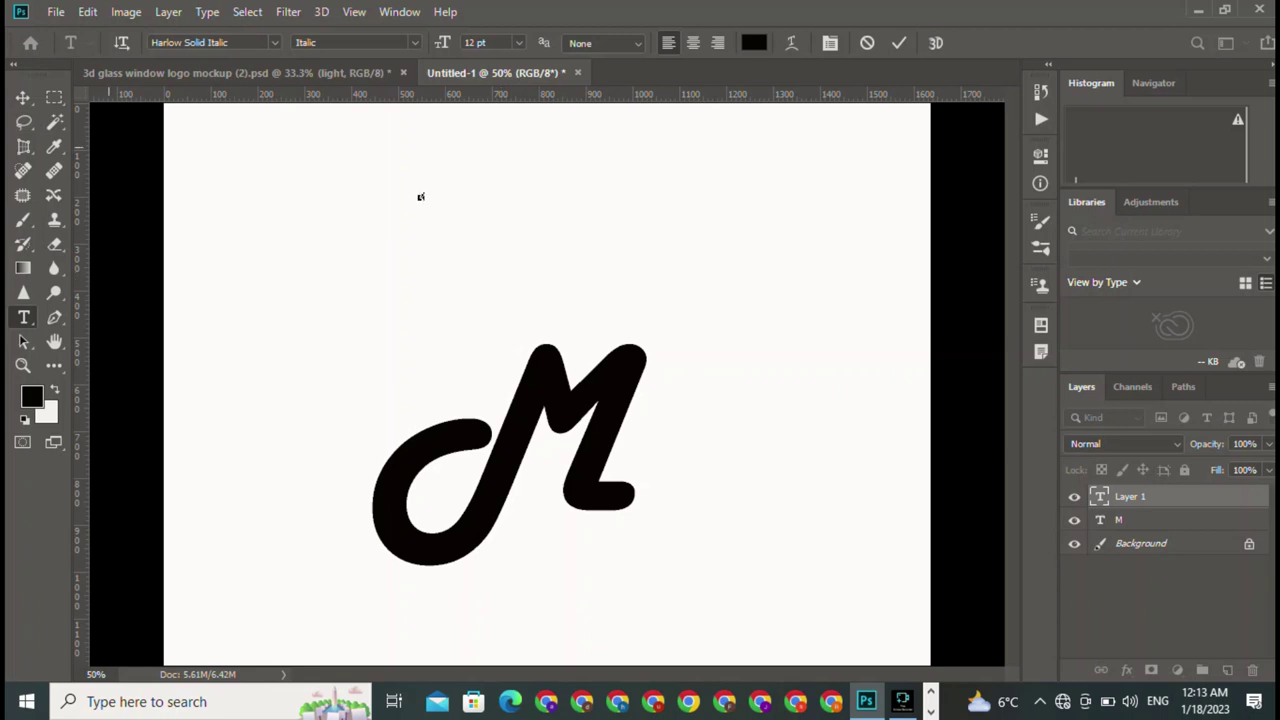
type("S")
key("ctrl+Return")
key("v")
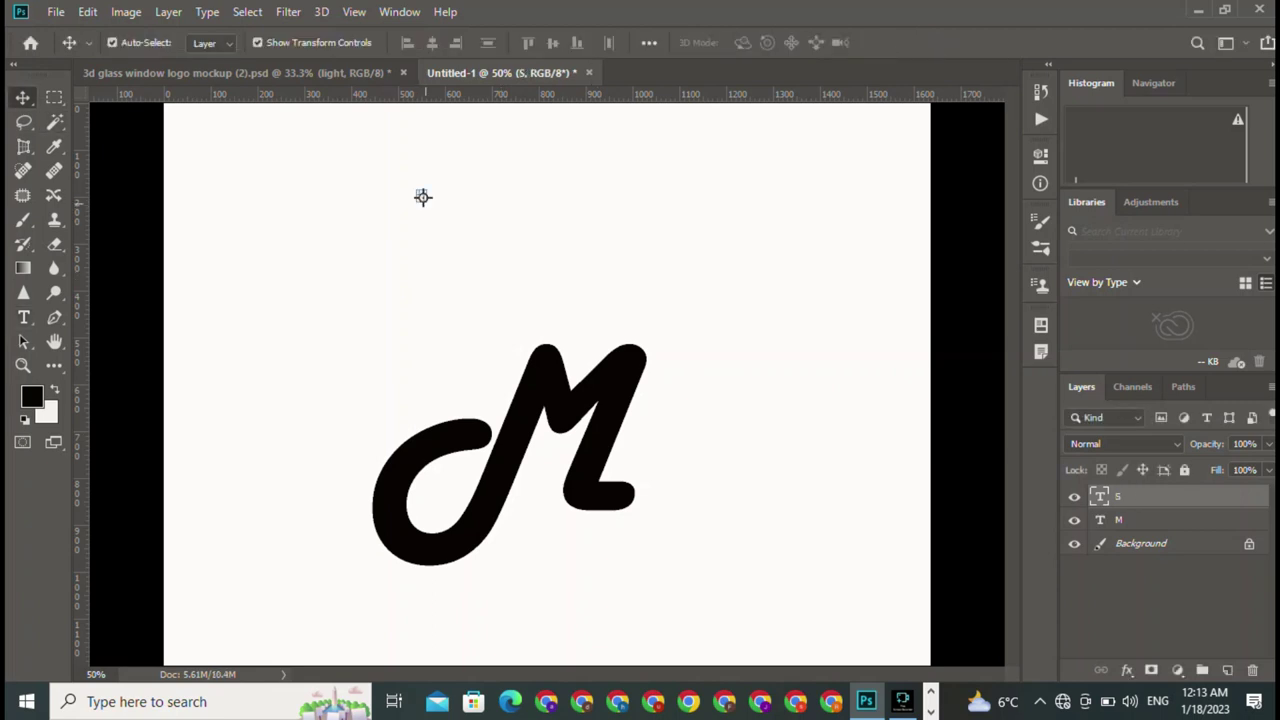
- Enlarge the S to about 272 by 443 px
key("ctrl+t")
left_click_drag(424, 198, 534, 380)
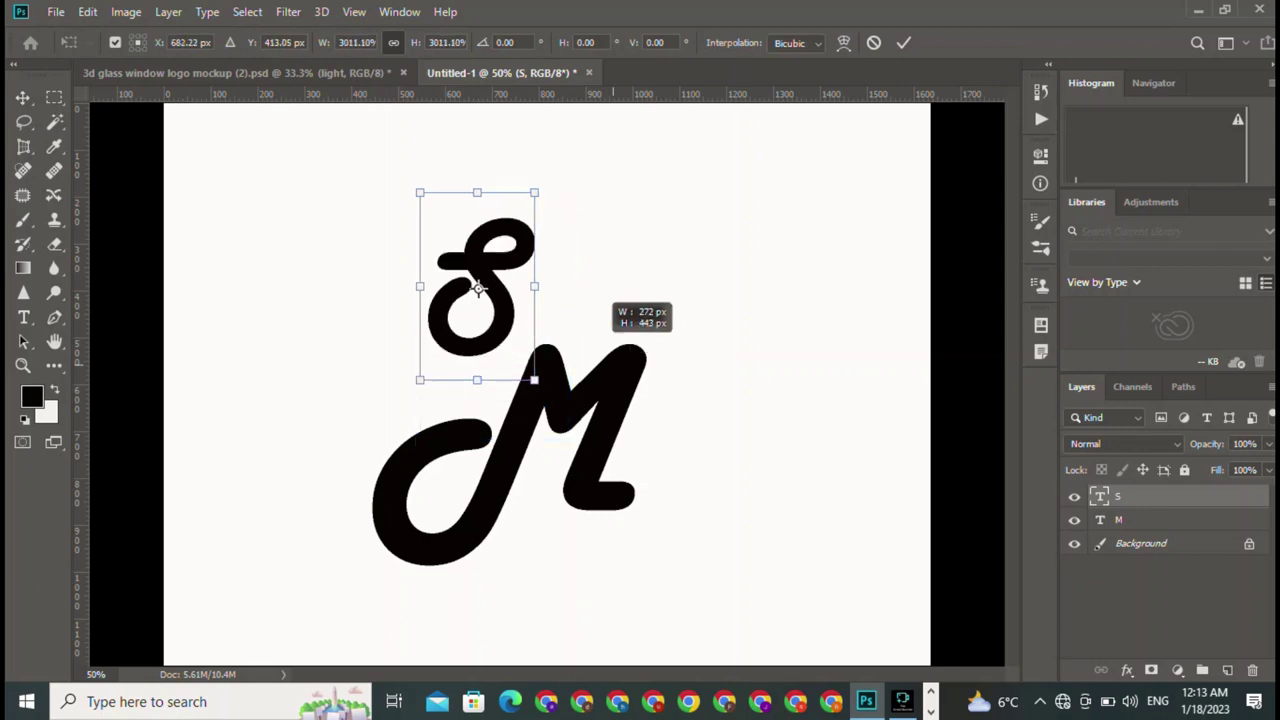
left_click(1040, 183)
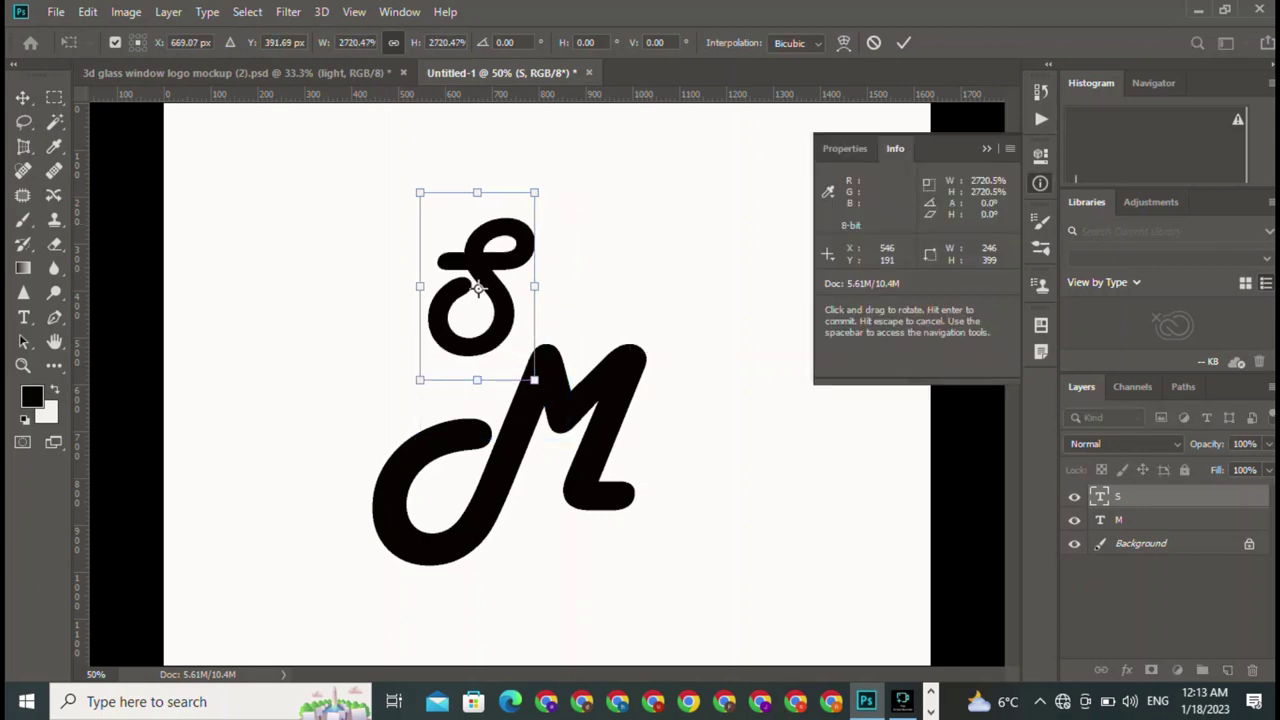
key("Return")
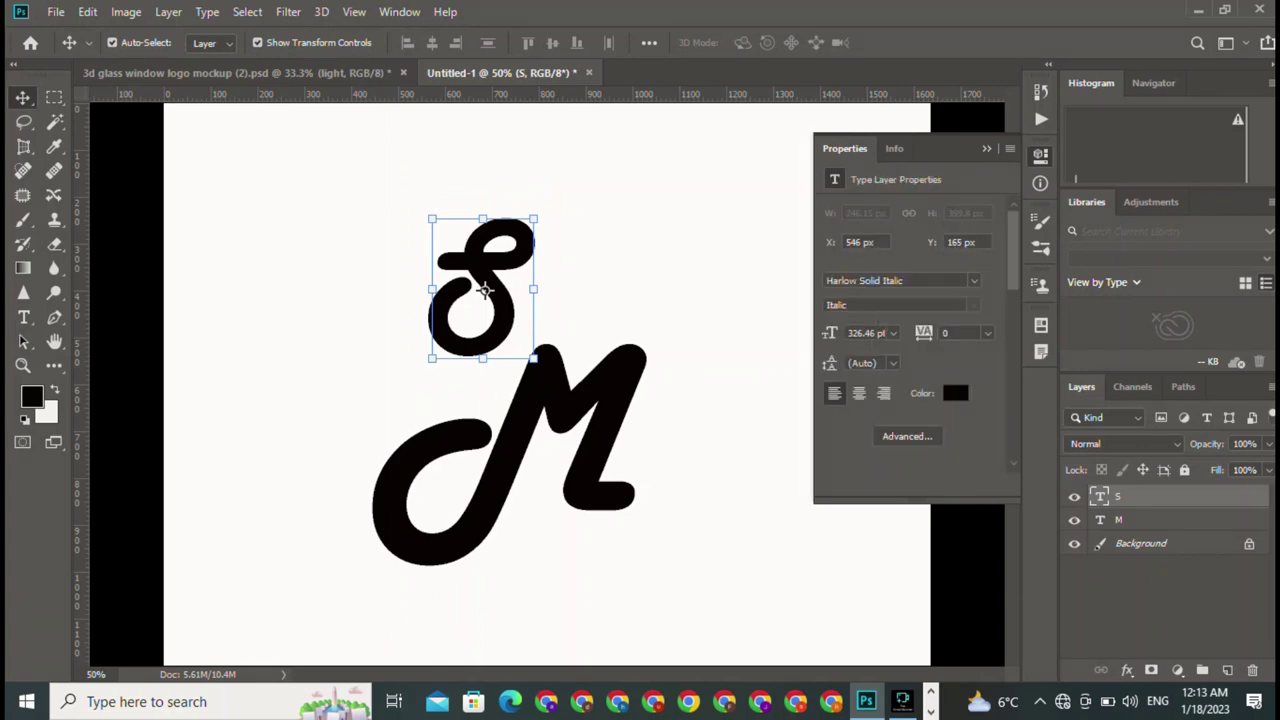
left_click(950, 280)
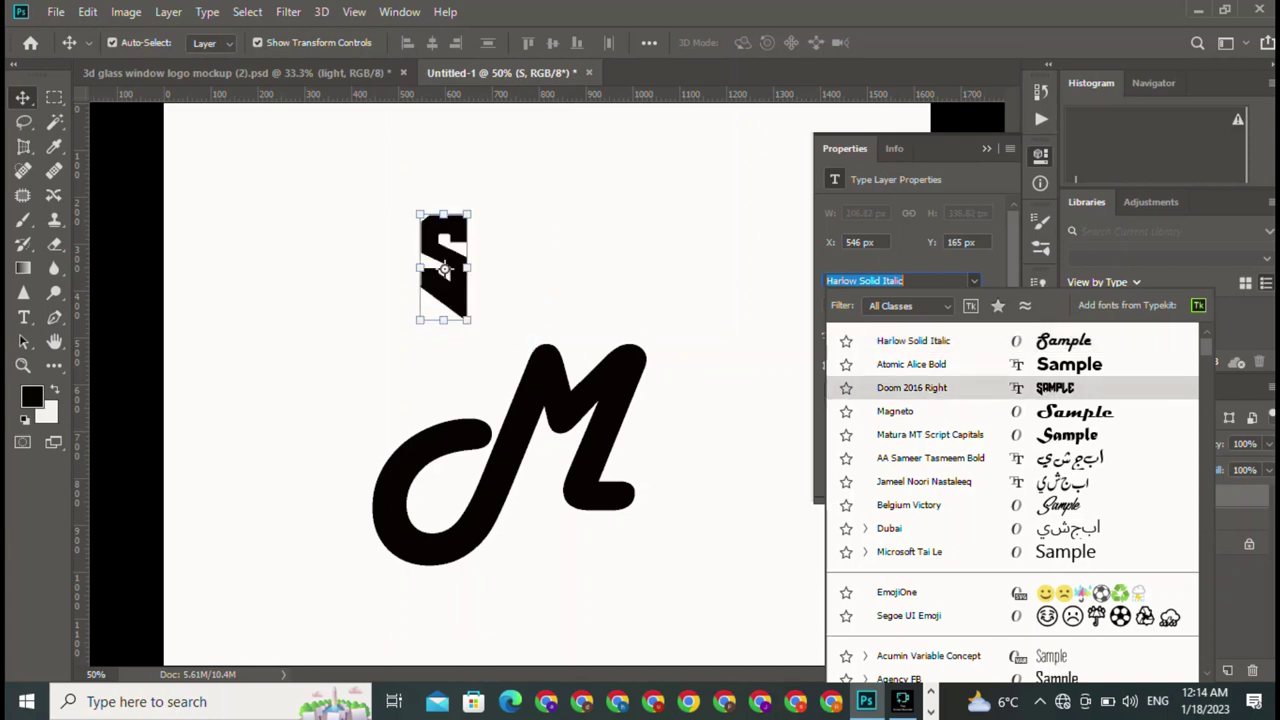
- Apply Doom 2016 Right to the S, then switch it to Magneto
left_click(940, 387)
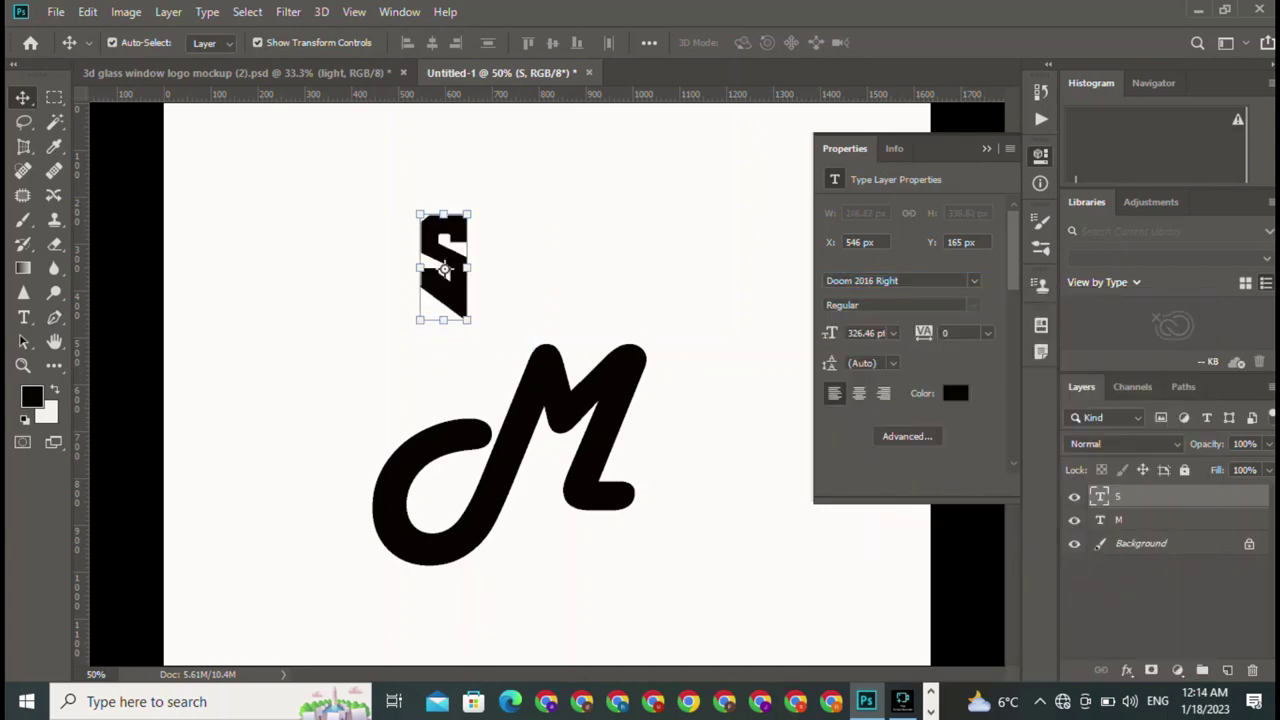
left_click(973, 280)
key("Down")
key("Down")
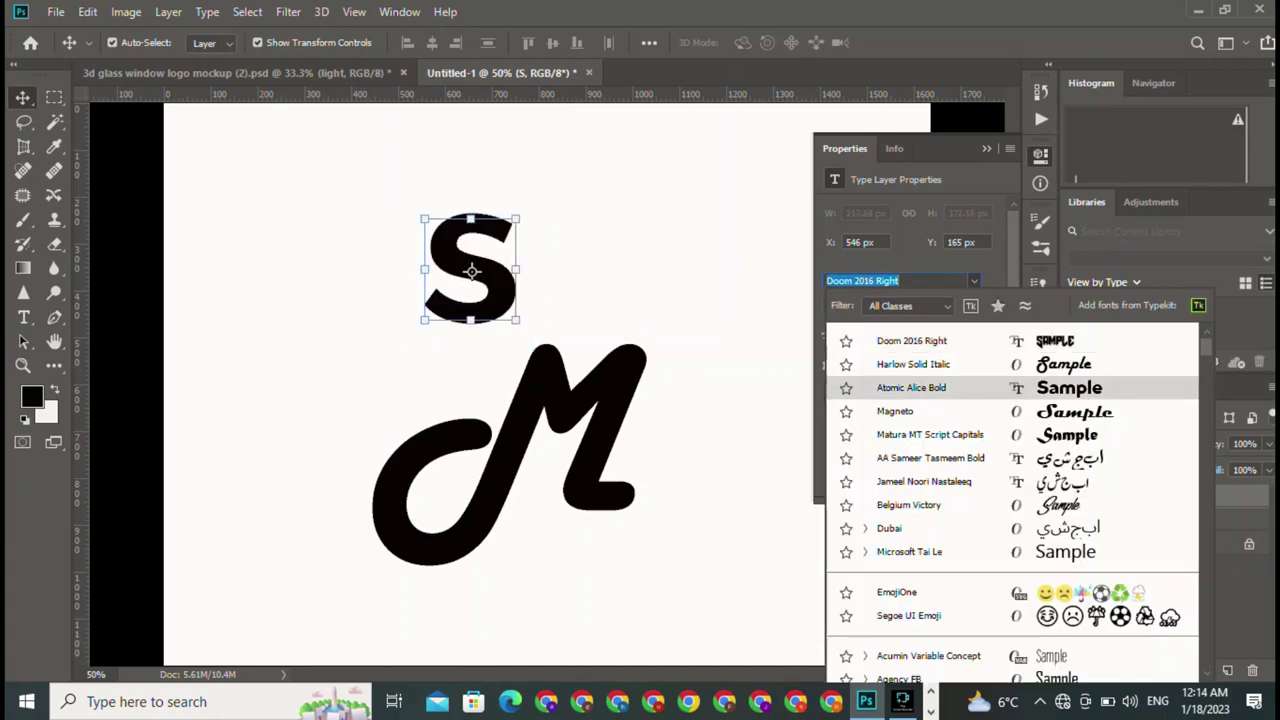
key("Down")
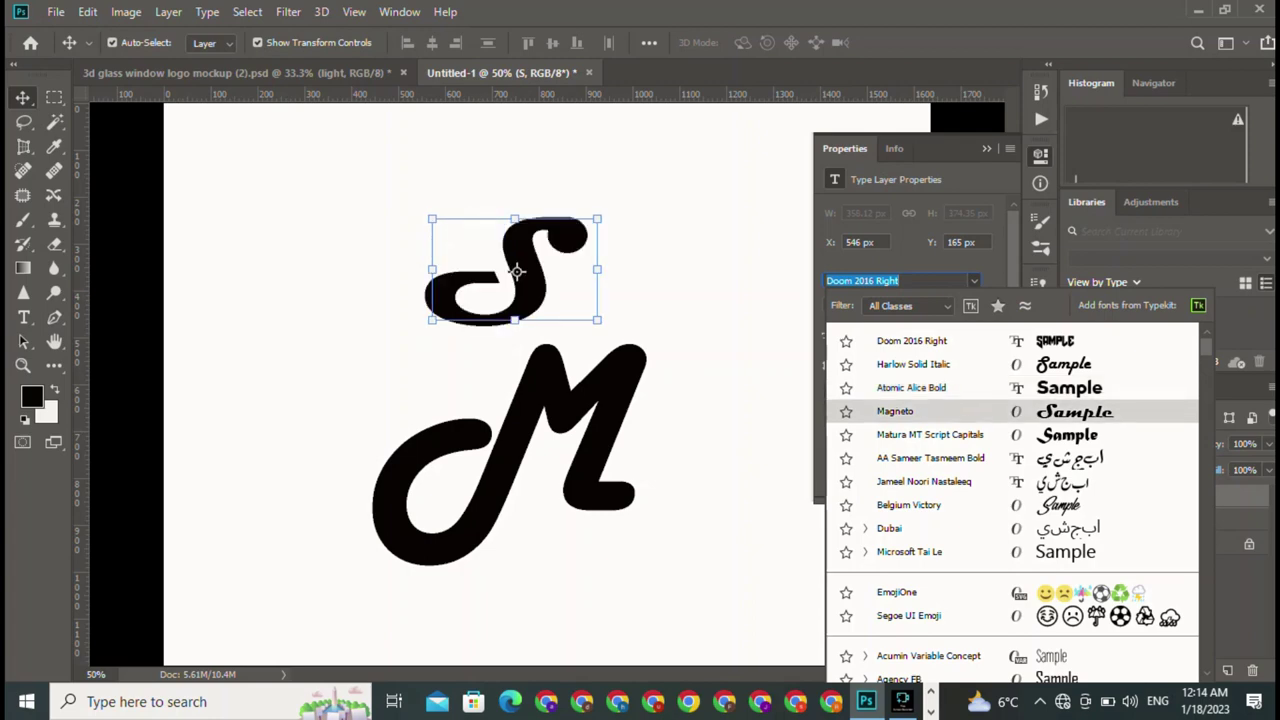
key("Return")
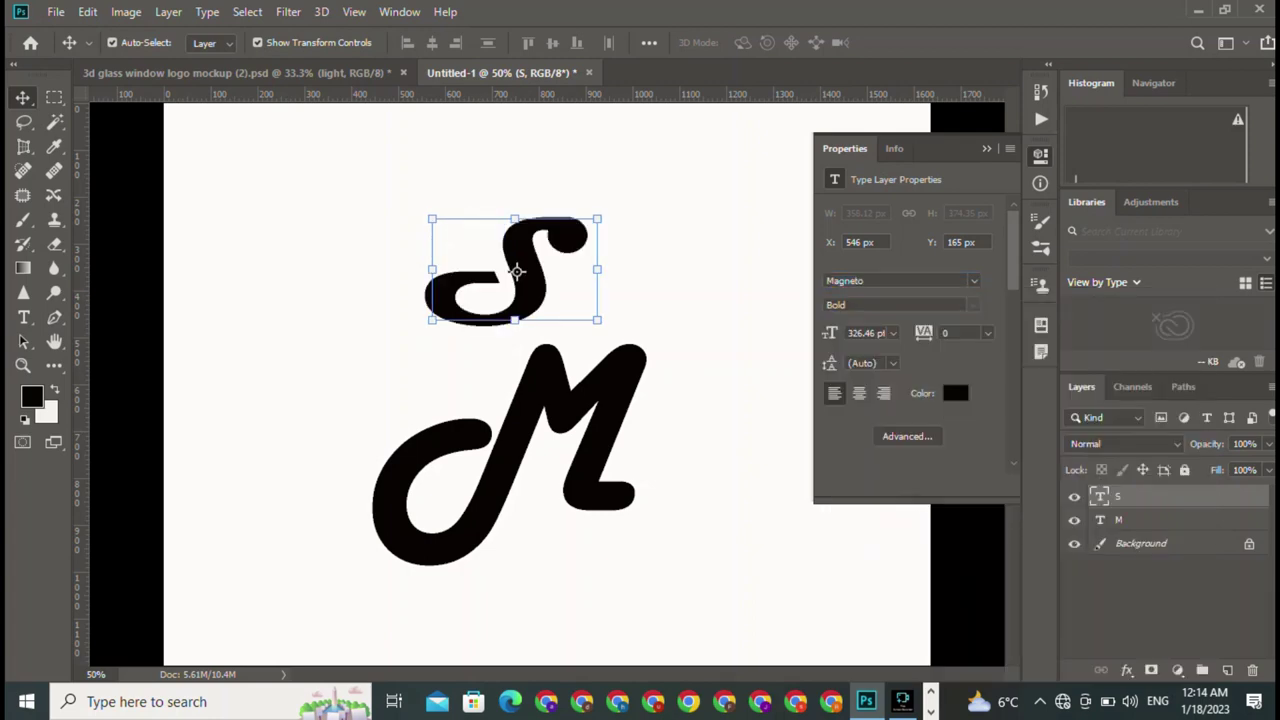
- Preview Matura MT Script Capitals on the S but keep Magneto
left_click(973, 281)
key("Down")
key("Down")
key("Down")
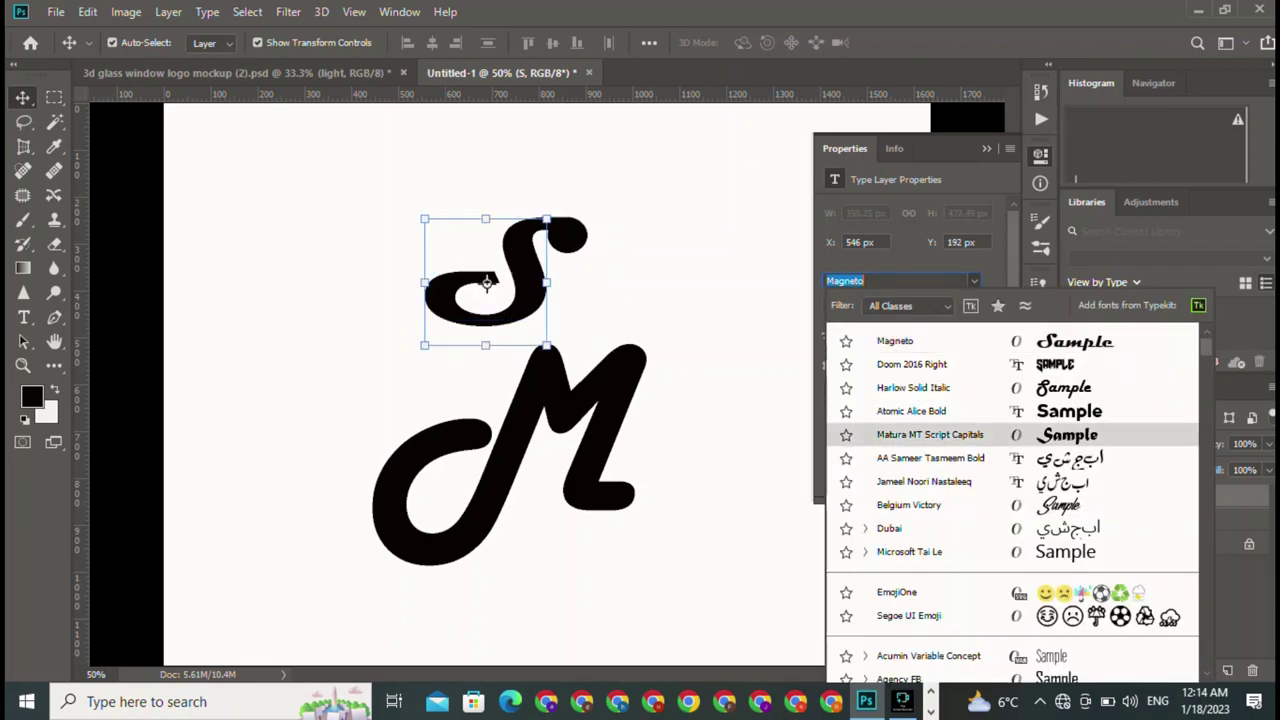
key("Up")
key("Up")
key("Up")
key("Up")
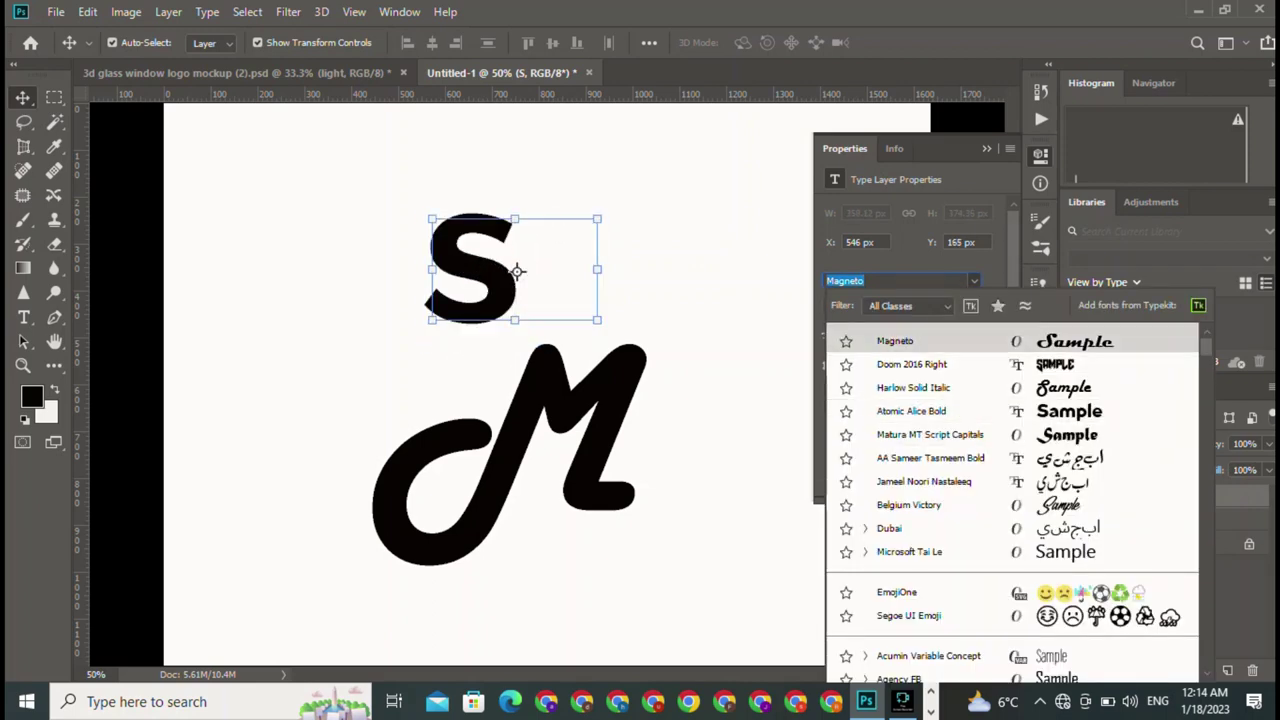
key("Return")
- Toggle the side panels, preview Belgium Victory, then return the S to Magneto
left_click(1040, 155)
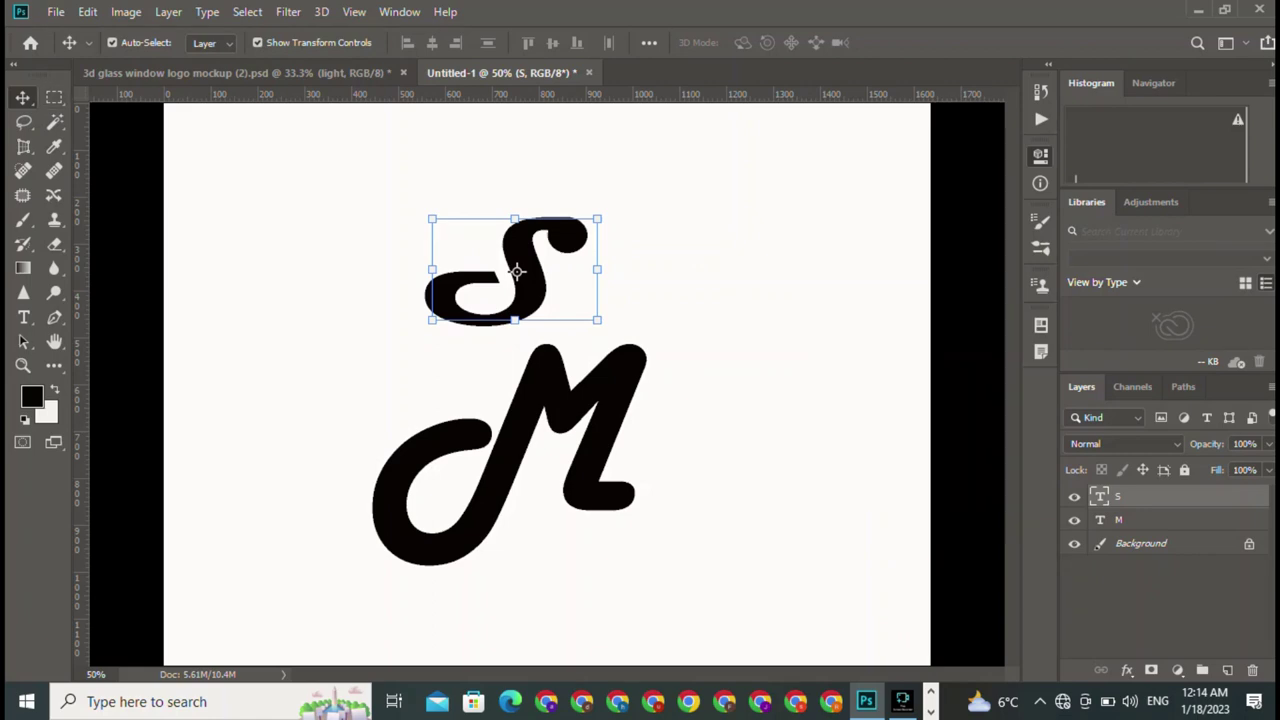
left_click(1040, 183)
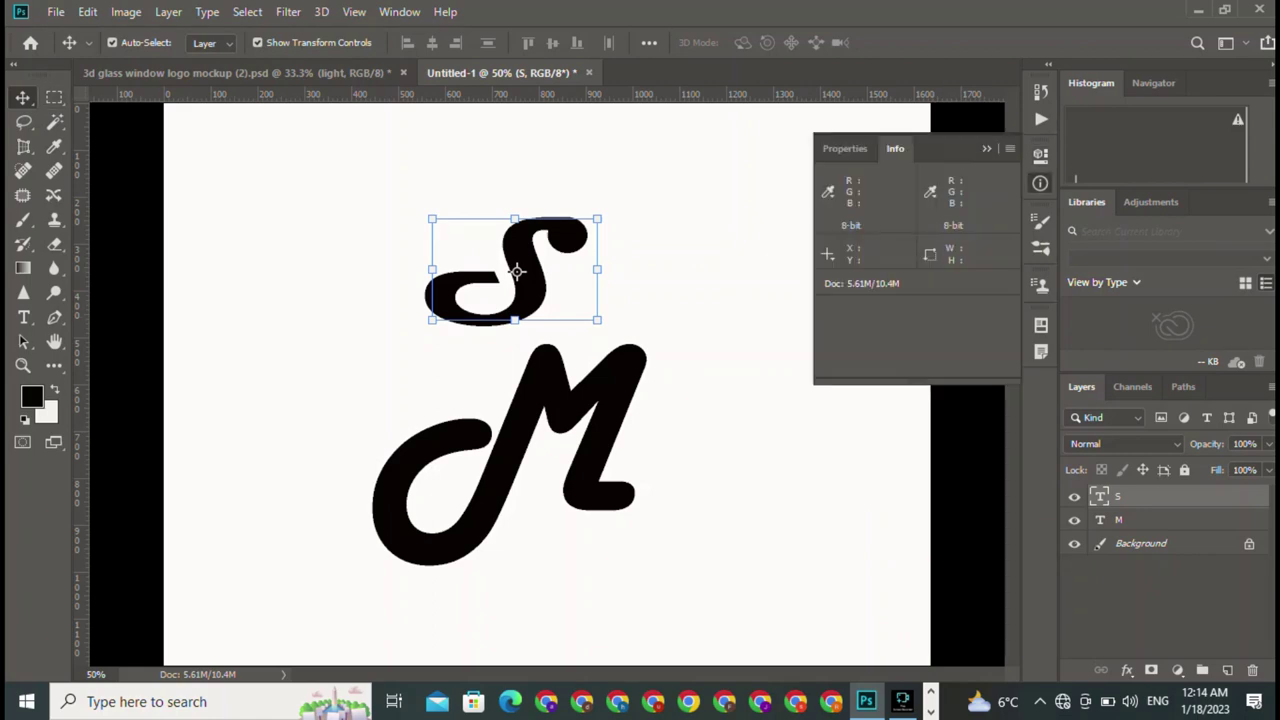
left_click(845, 148)
left_click(850, 281)
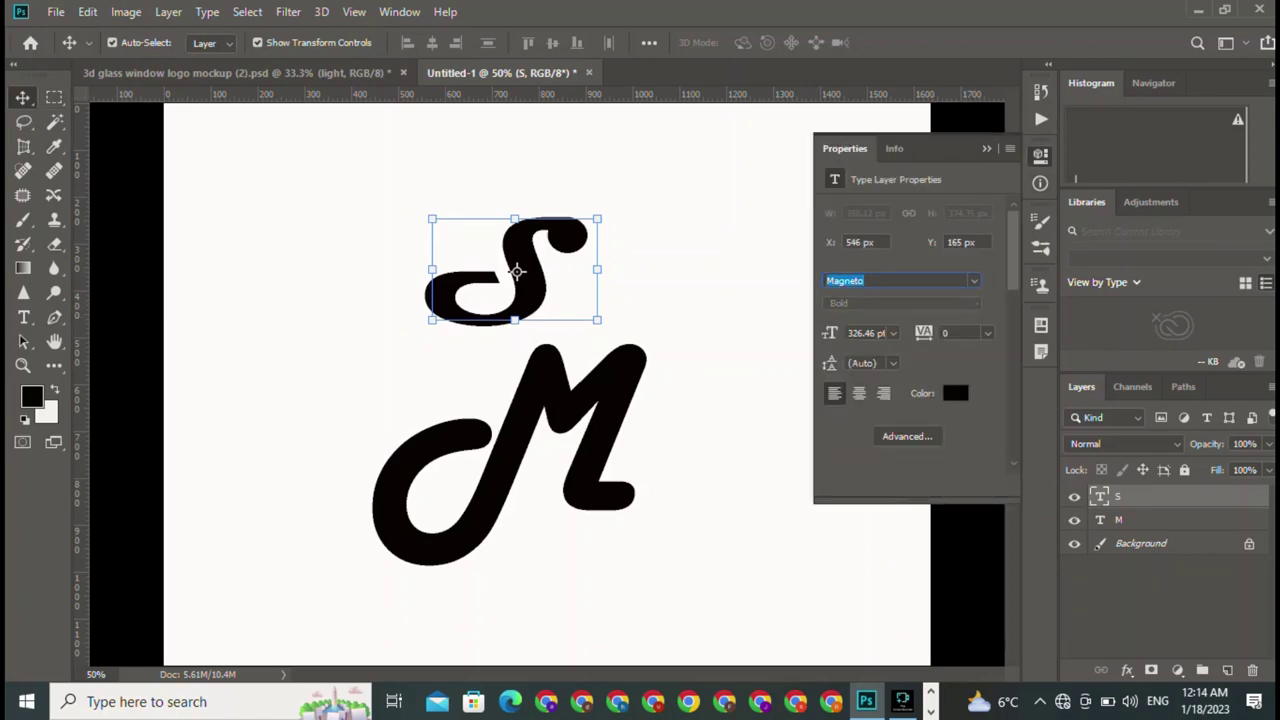
left_click(973, 281)
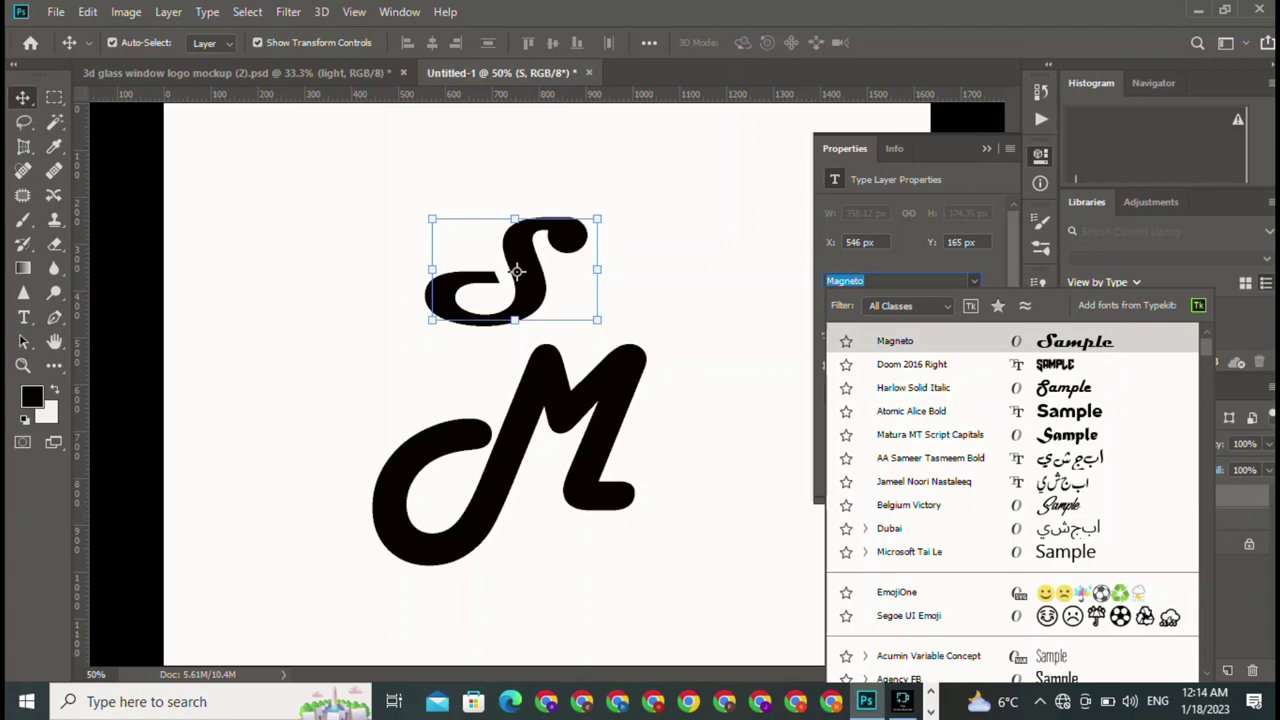
key("Down")
key("Down")
key("Down")
key("Down")
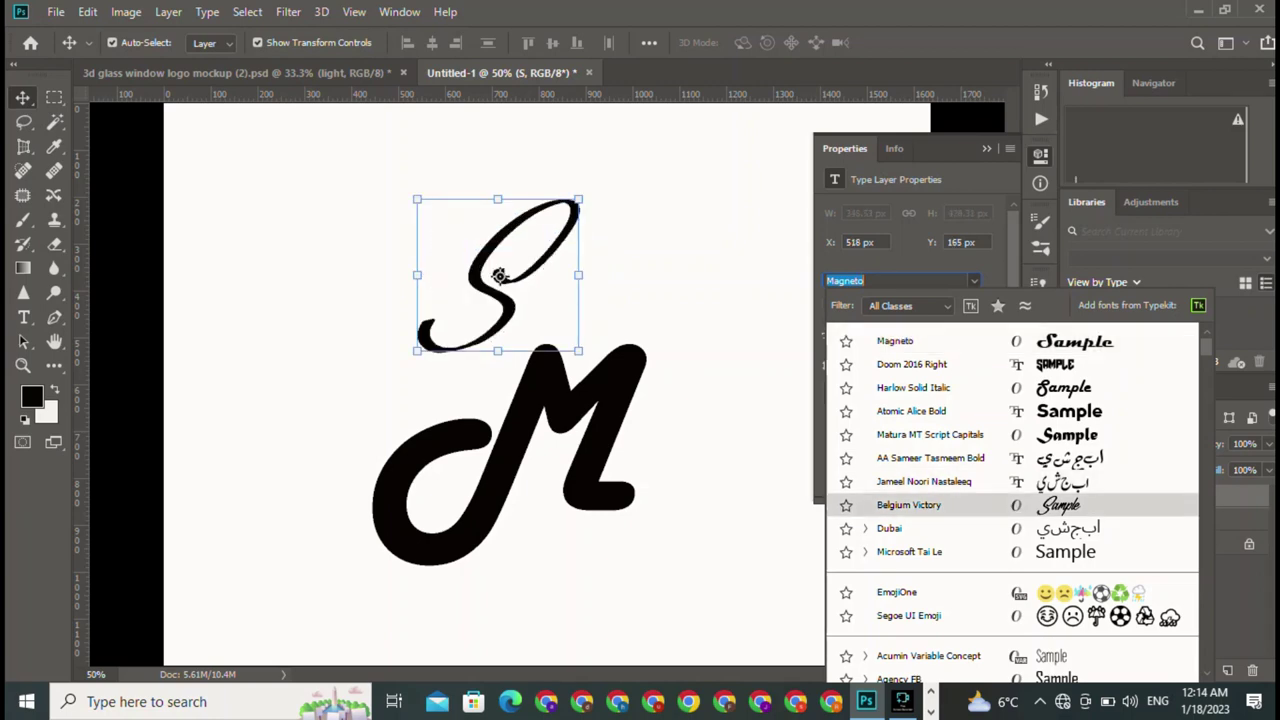
key("Up")
key("Up")
key("Up")
key("Up")
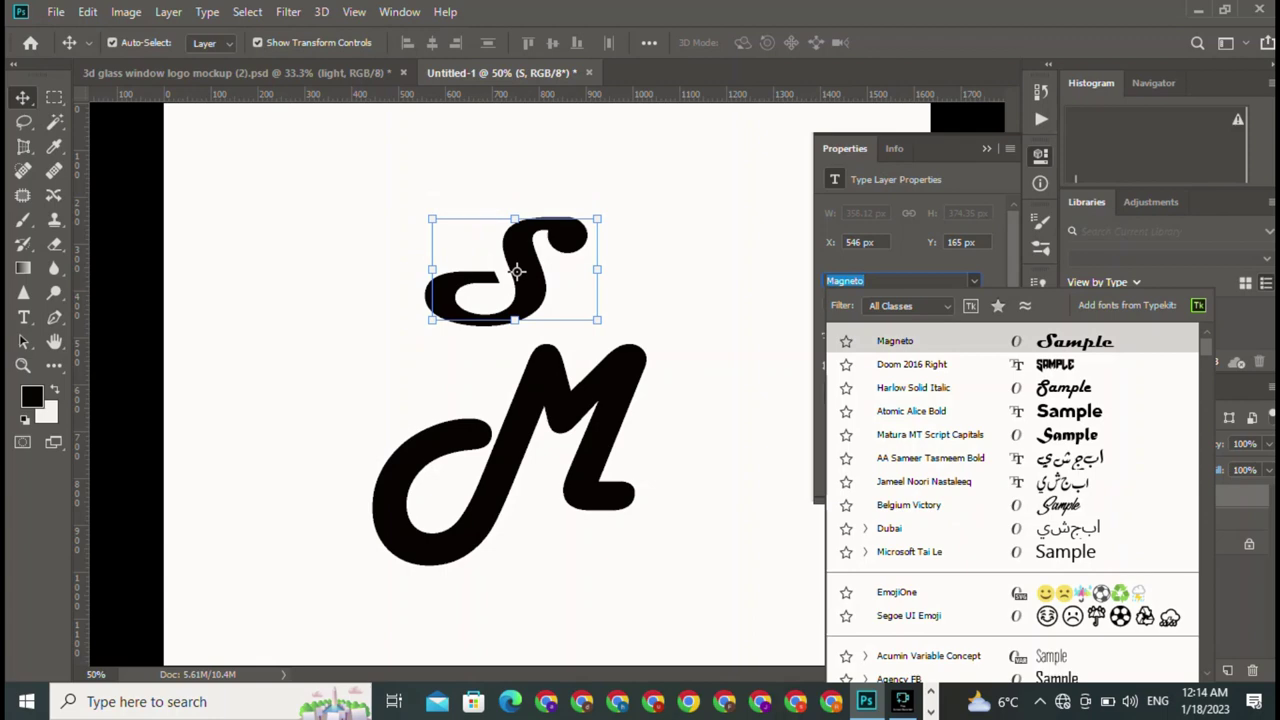
- Move the Magneto S right, shrink it to about 55% and tuck it against the M's foot
key("Return")
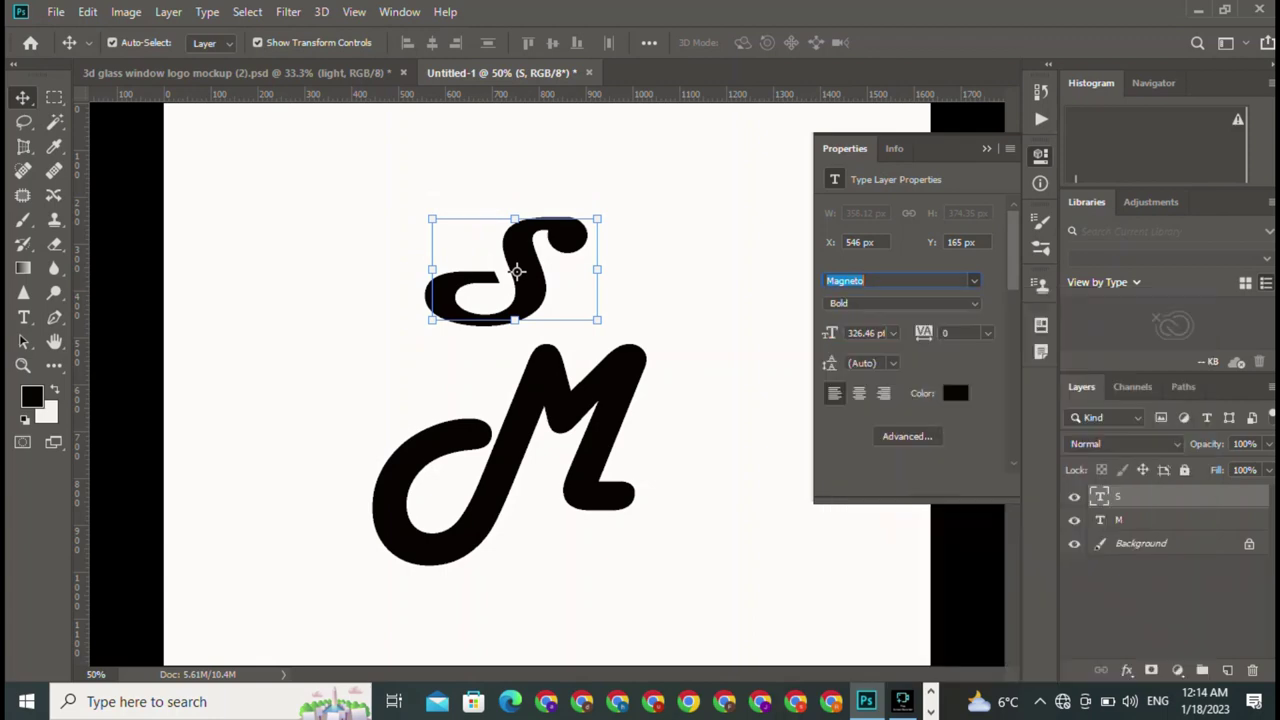
left_click_drag(561, 228, 740, 395)
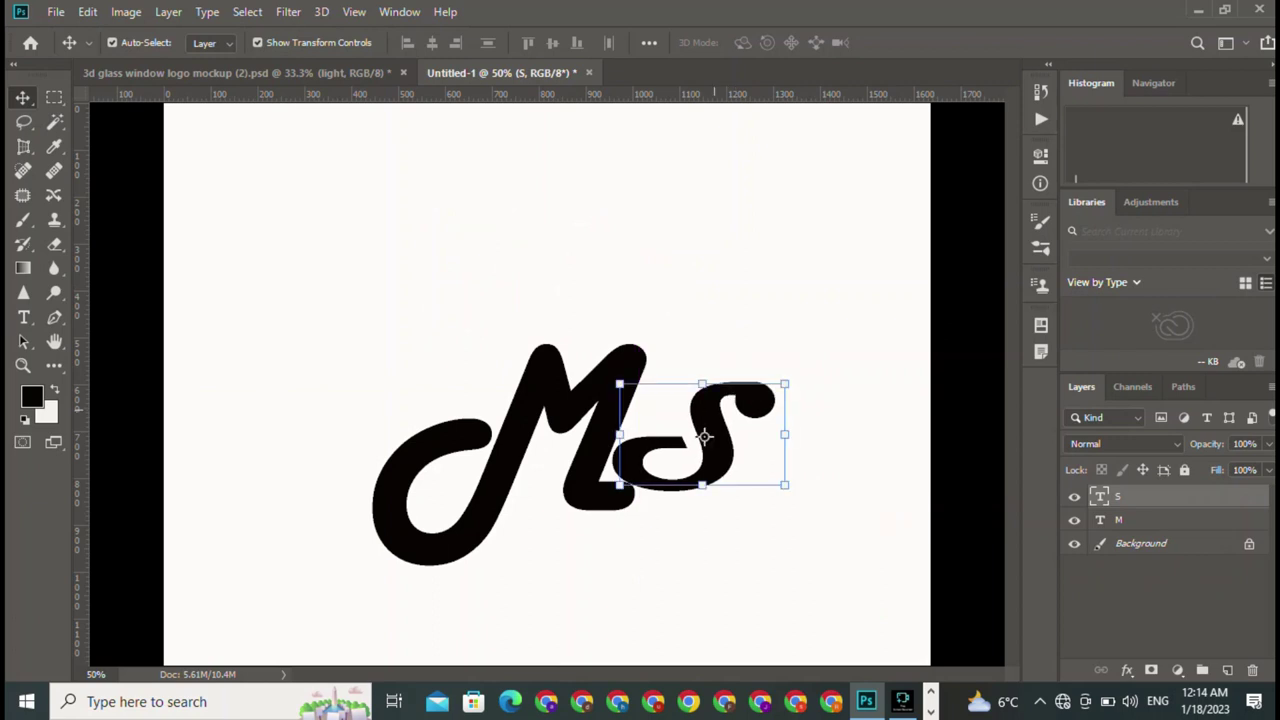
mouse_move(784, 384)
left_mouse_down()
mouse_move(731, 378)
mouse_move(699, 396)
left_mouse_up()
left_click_drag(653, 447, 657, 461)
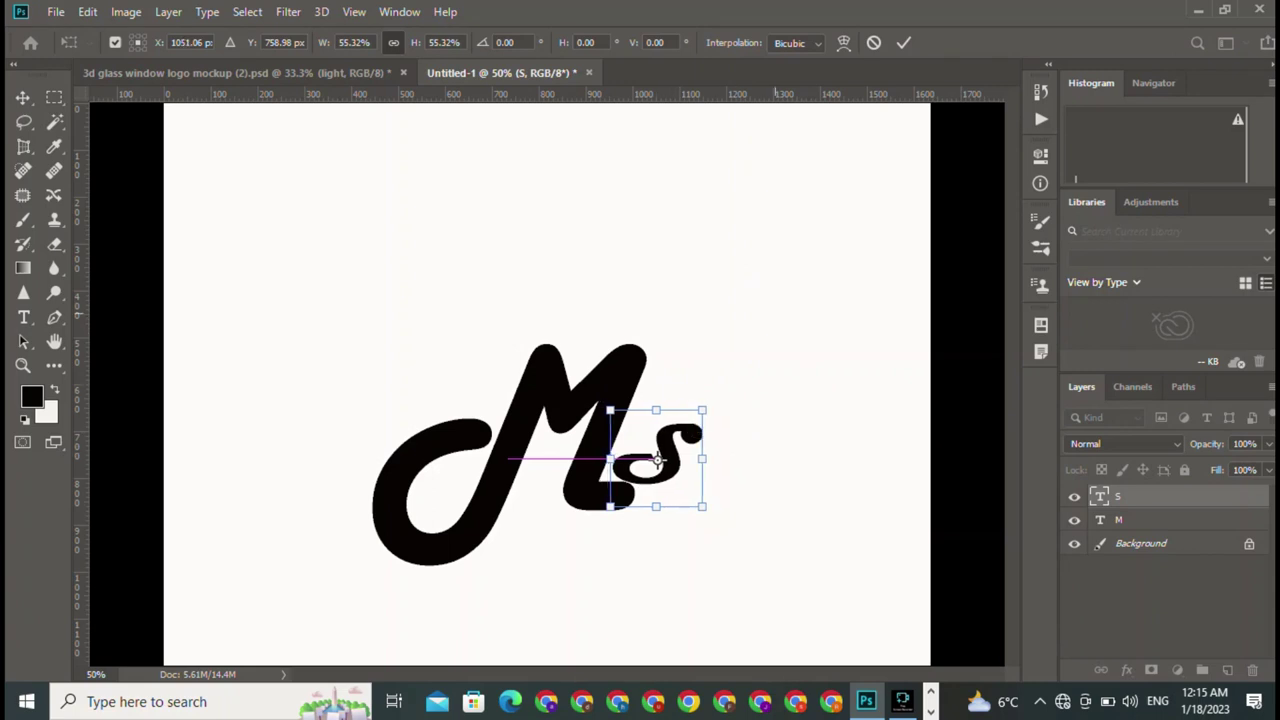
key("Return")
left_click(745, 450)
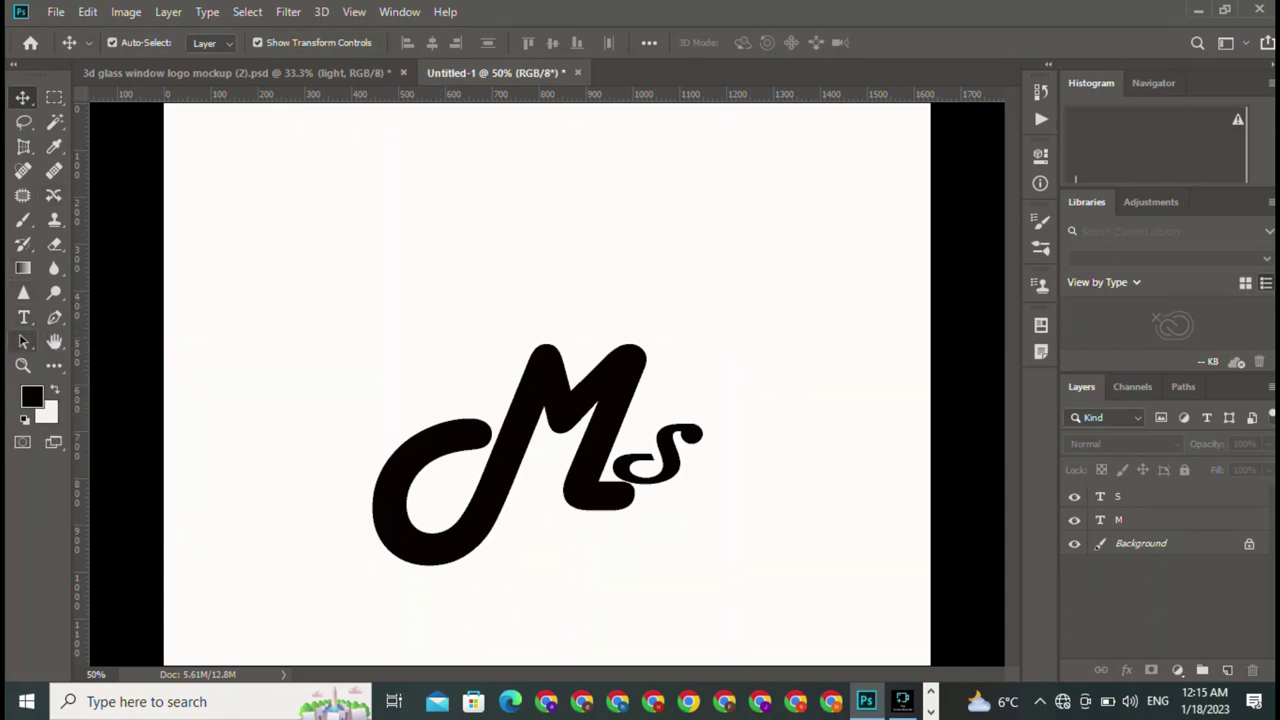
- Draw a Pen shape path curving from the M's left side over its left peak
left_click(54, 317)
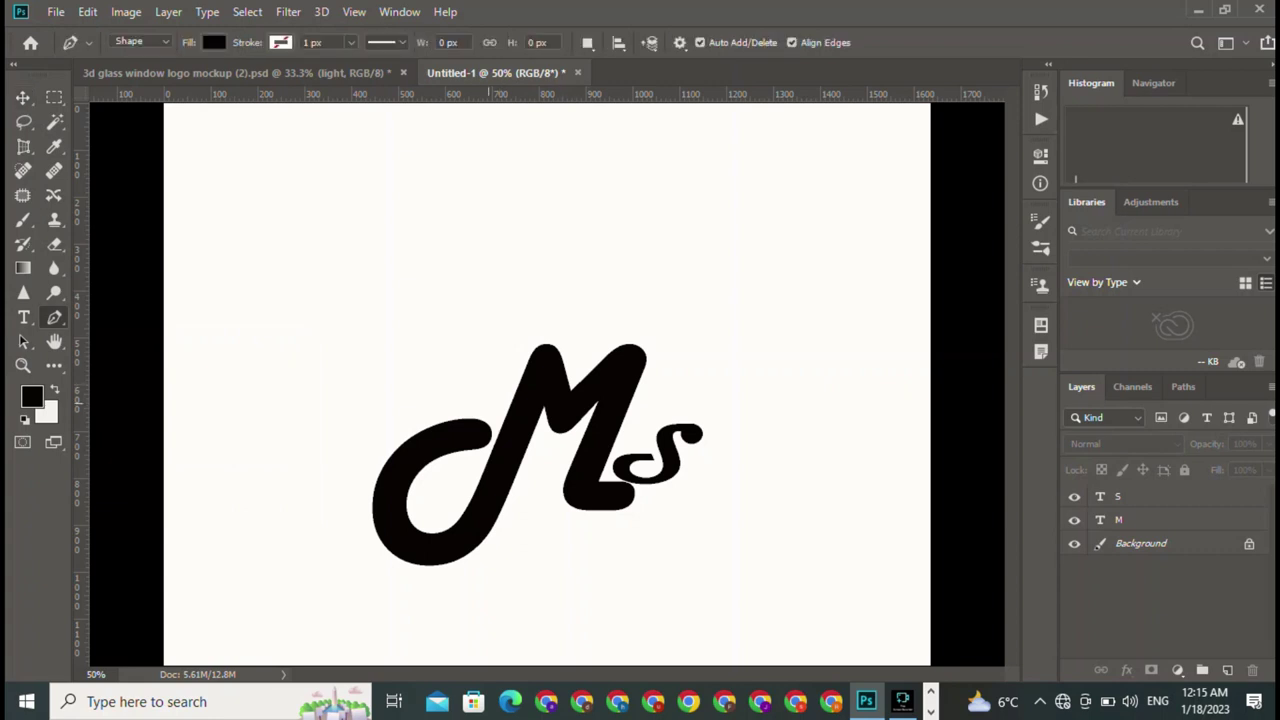
mouse_move(493, 409)
left_mouse_down()
mouse_move(543, 307)
mouse_move(536, 345)
left_mouse_up()
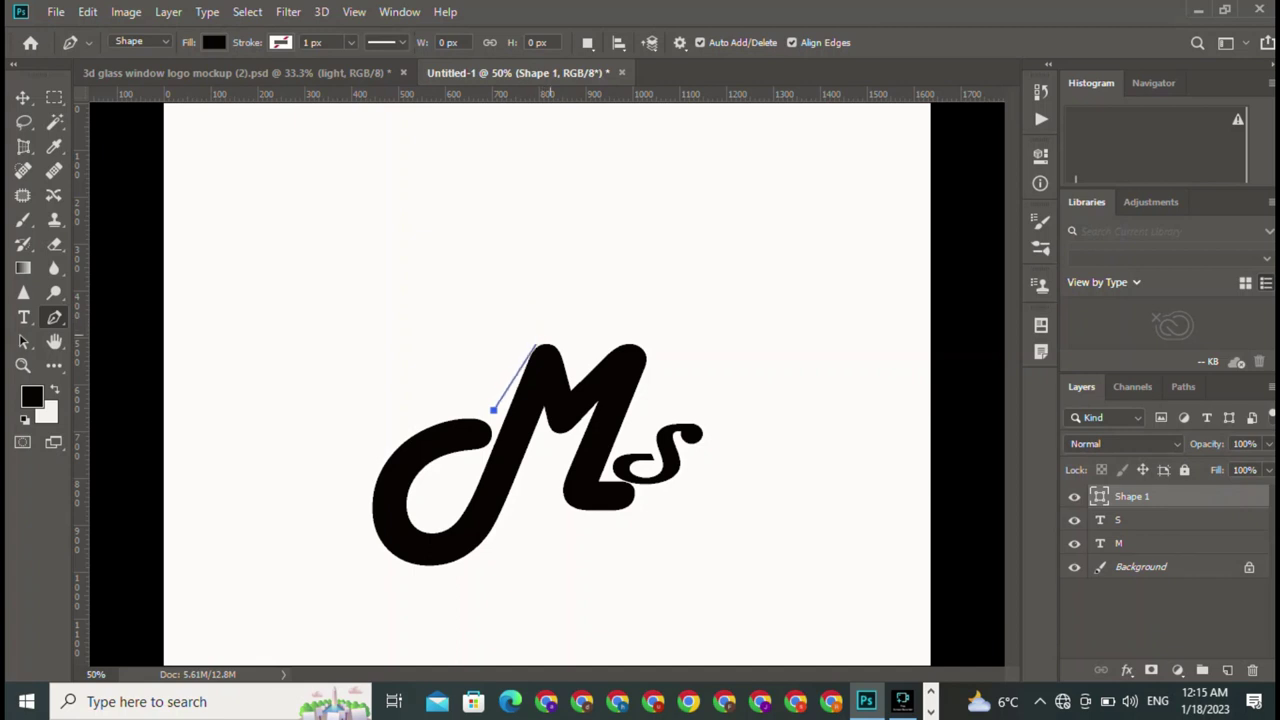
mouse_move(576, 376)
left_mouse_down()
mouse_move(568, 477)
mouse_move(605, 496)
left_mouse_up()
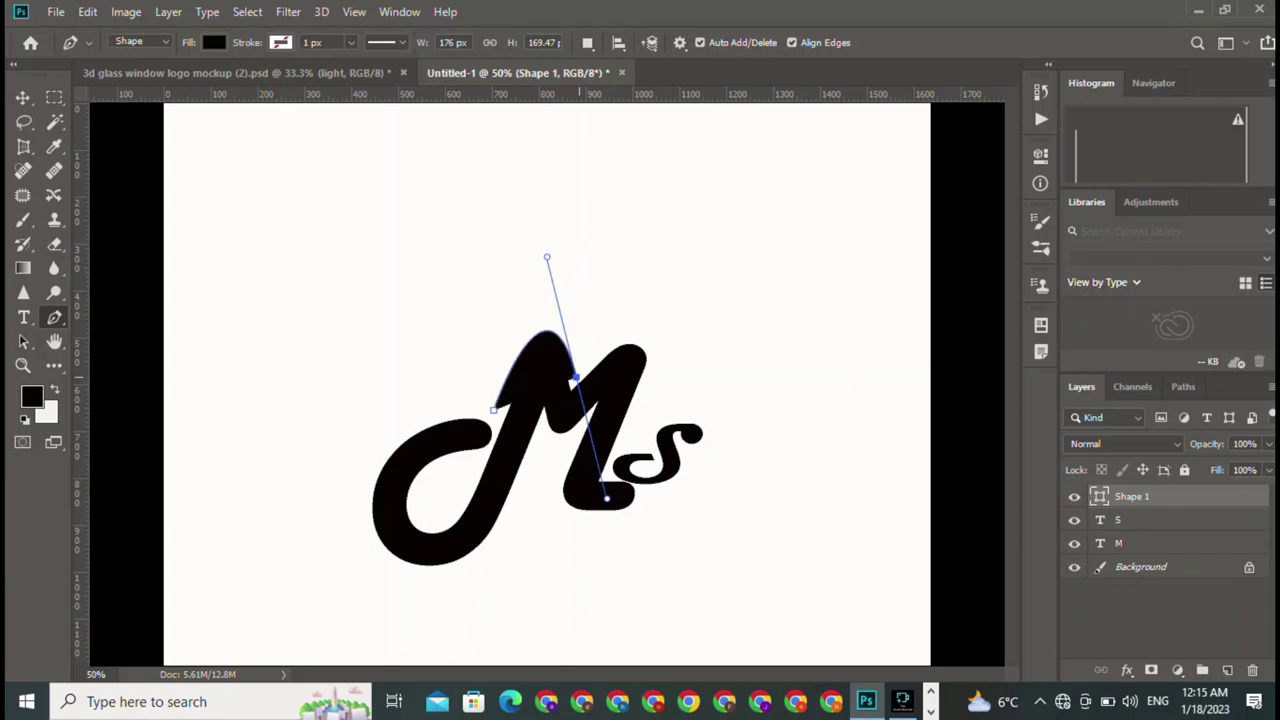
left_click(576, 377, "alt")
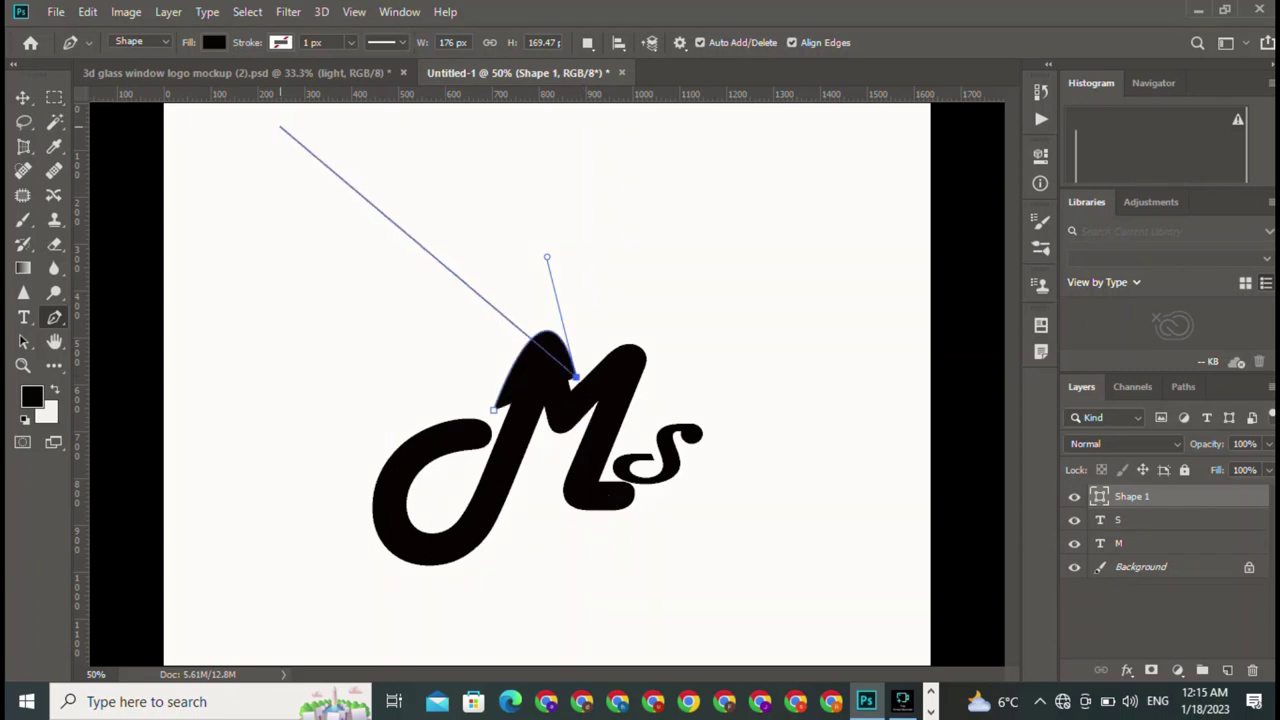
left_click(214, 42)
- Give the path no fill and a red 5 px stroke
left_click(133, 78)
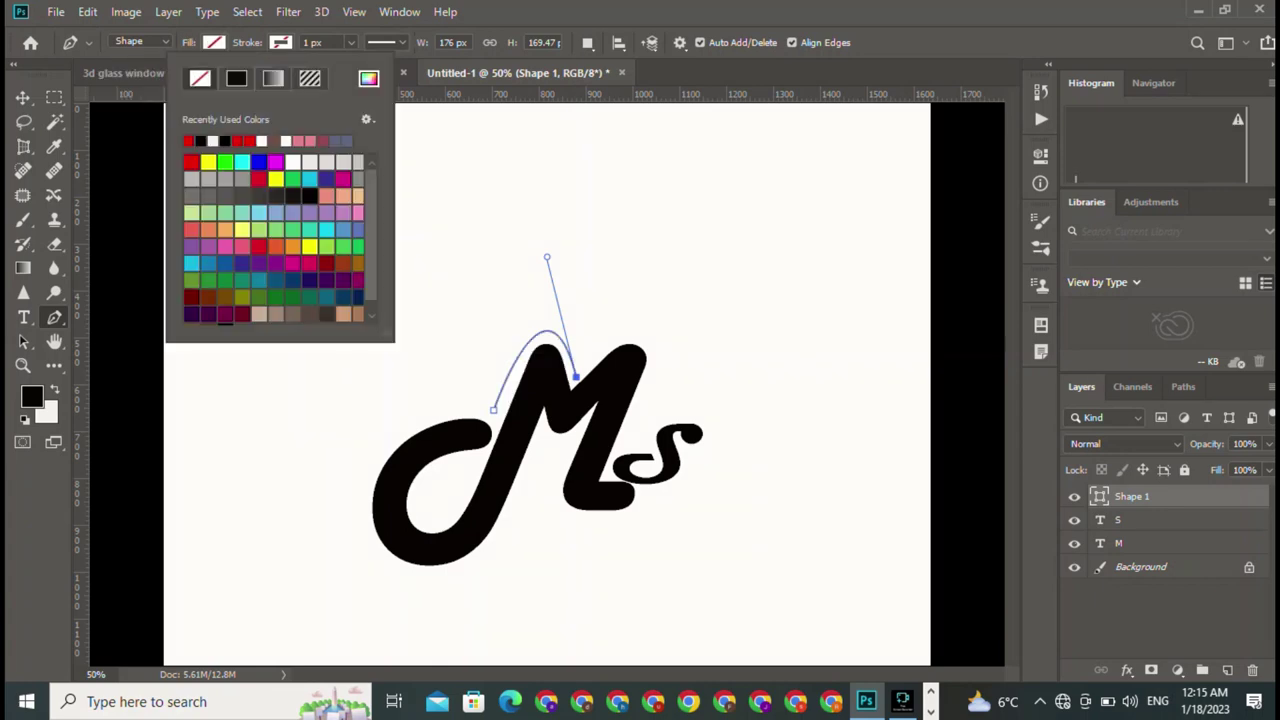
left_click(191, 161)
left_click(312, 42)
type("2")
key("Return")
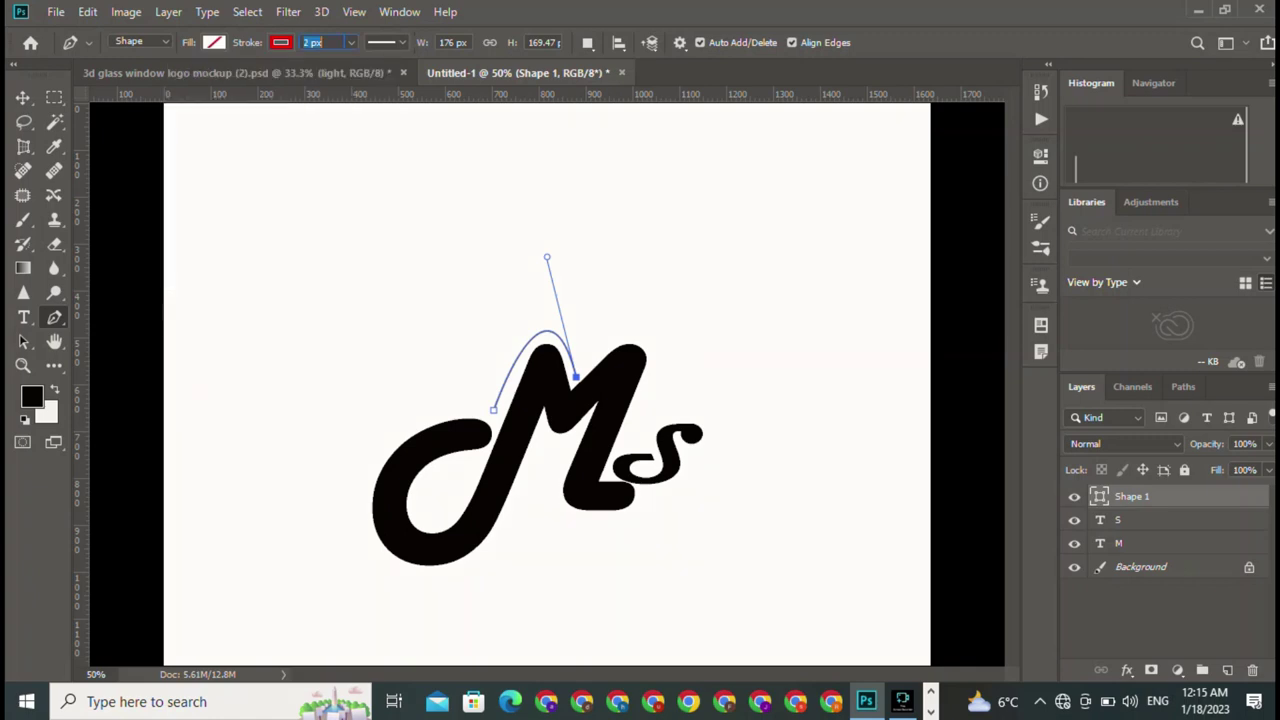
key("Return")
- Extend the red curve down over the M's right peak, redrawing until it fits
mouse_move(636, 420)
left_mouse_down()
mouse_move(571, 574)
mouse_move(587, 568)
left_mouse_up()
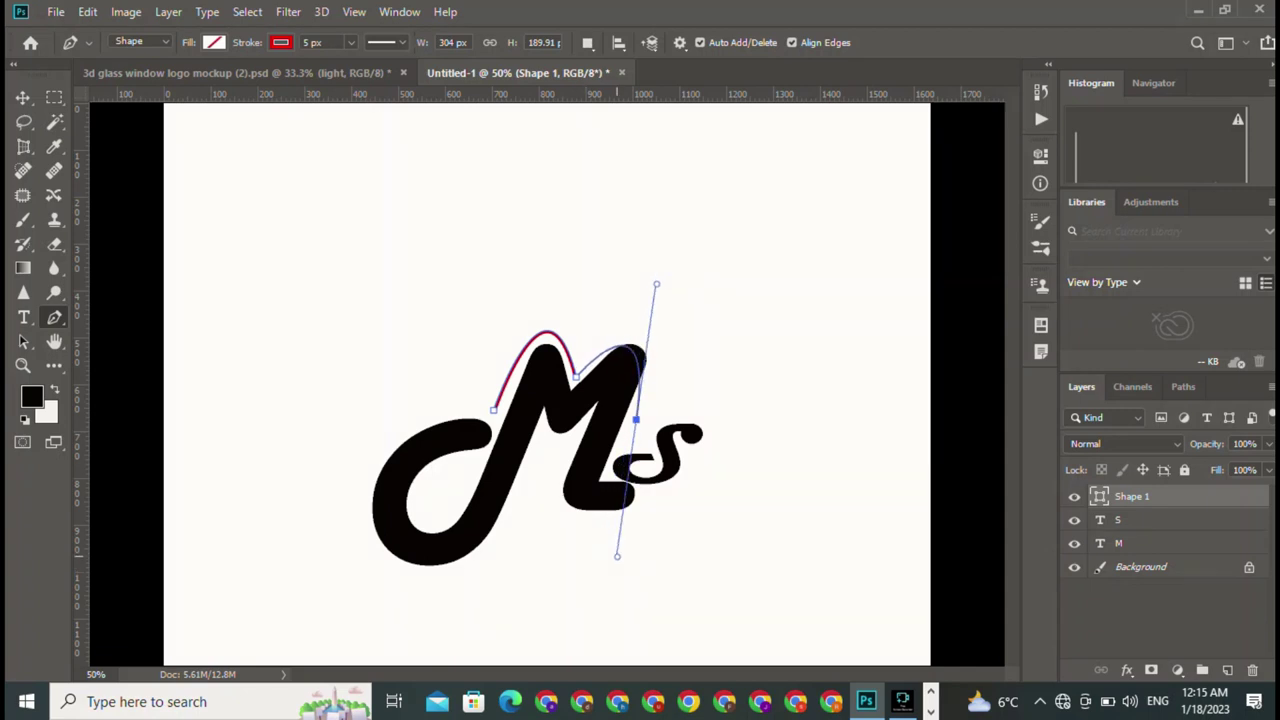
left_click_drag(587, 568, 617, 557)
key("ctrl+z")
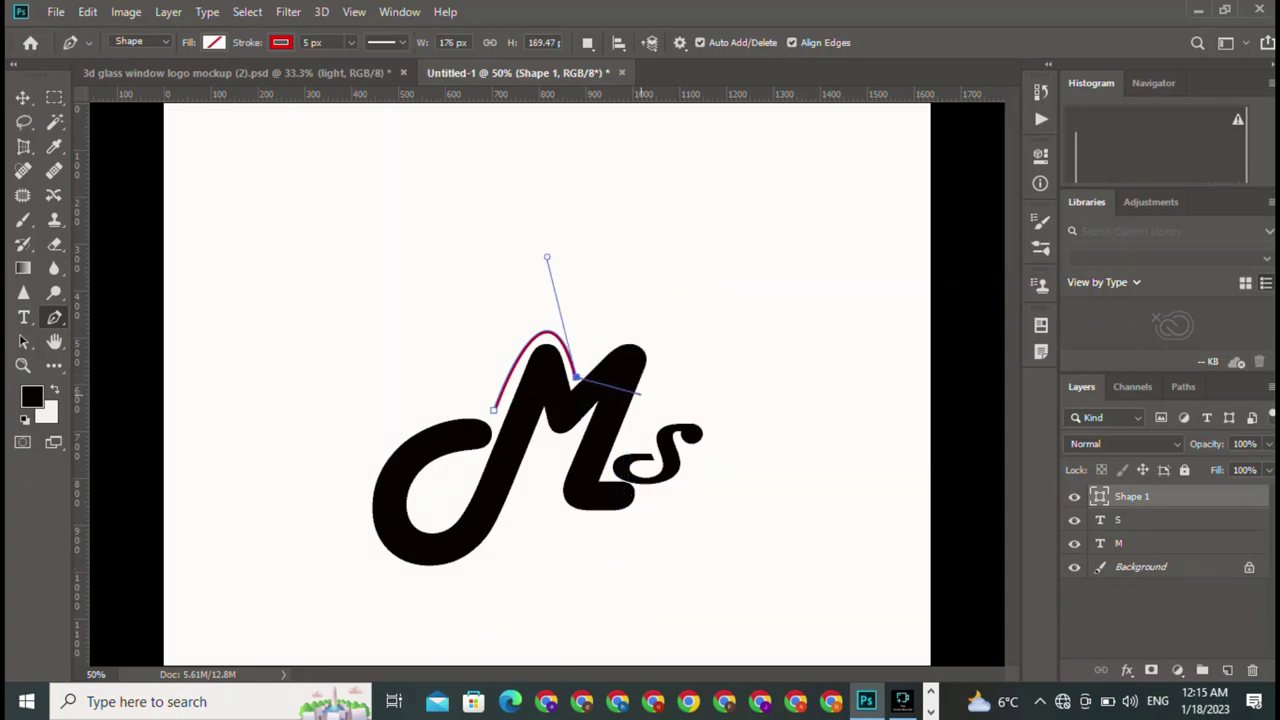
mouse_move(640, 377)
left_mouse_down()
mouse_move(686, 285)
mouse_move(666, 281)
left_mouse_up()
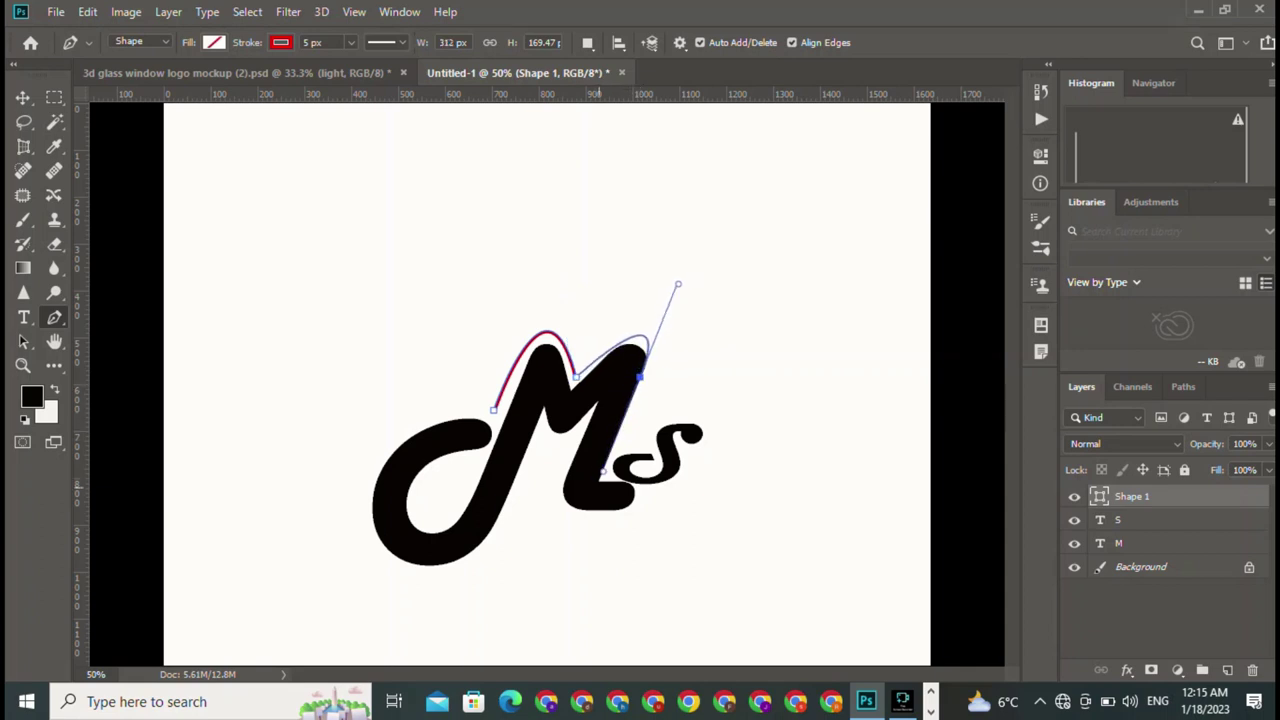
key("ctrl+z")
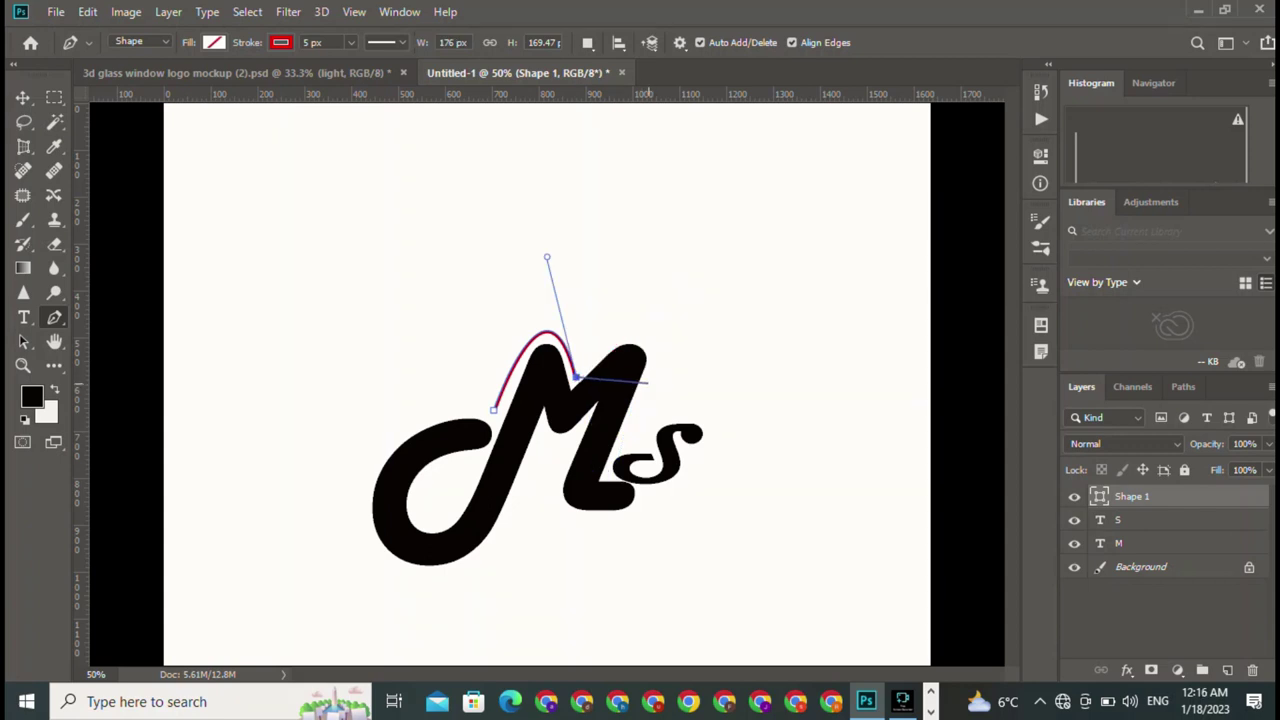
mouse_move(648, 382)
left_mouse_down()
mouse_move(630, 497)
mouse_move(622, 481)
mouse_move(641, 480)
left_mouse_up()
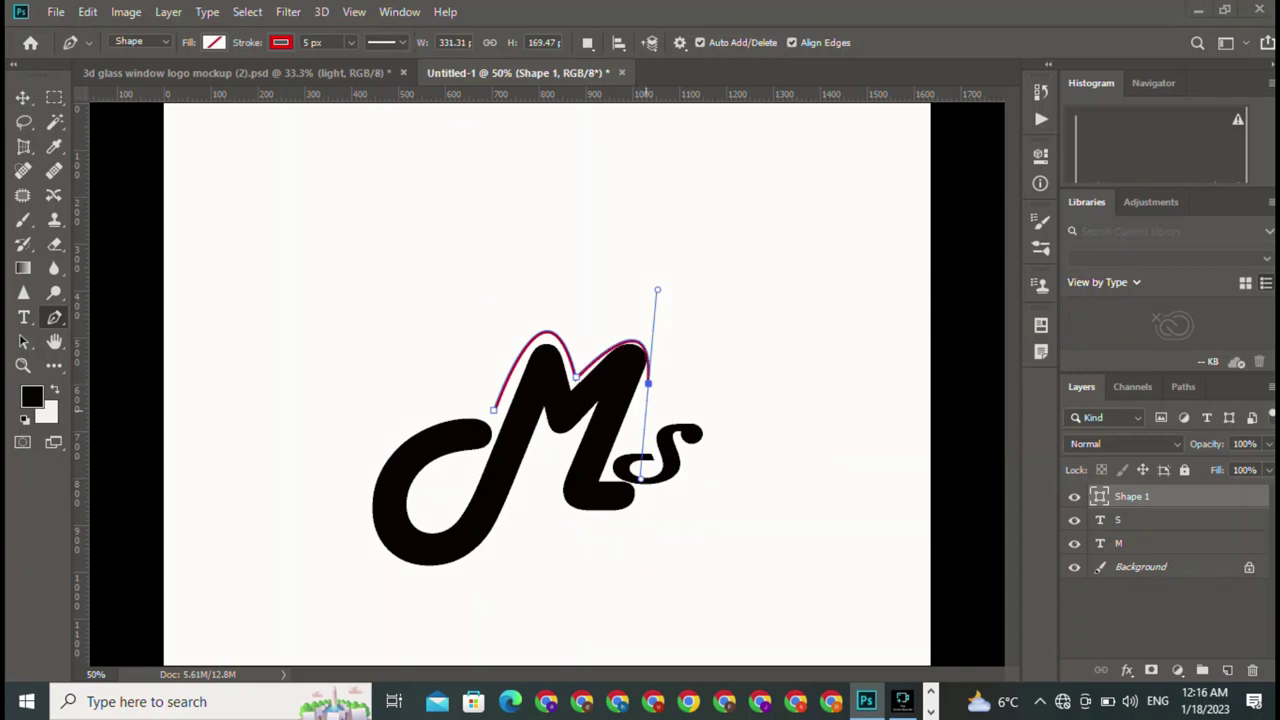
left_click(648, 383, "alt")
- Nudge the M slightly down and left beneath the red arch
key("v")
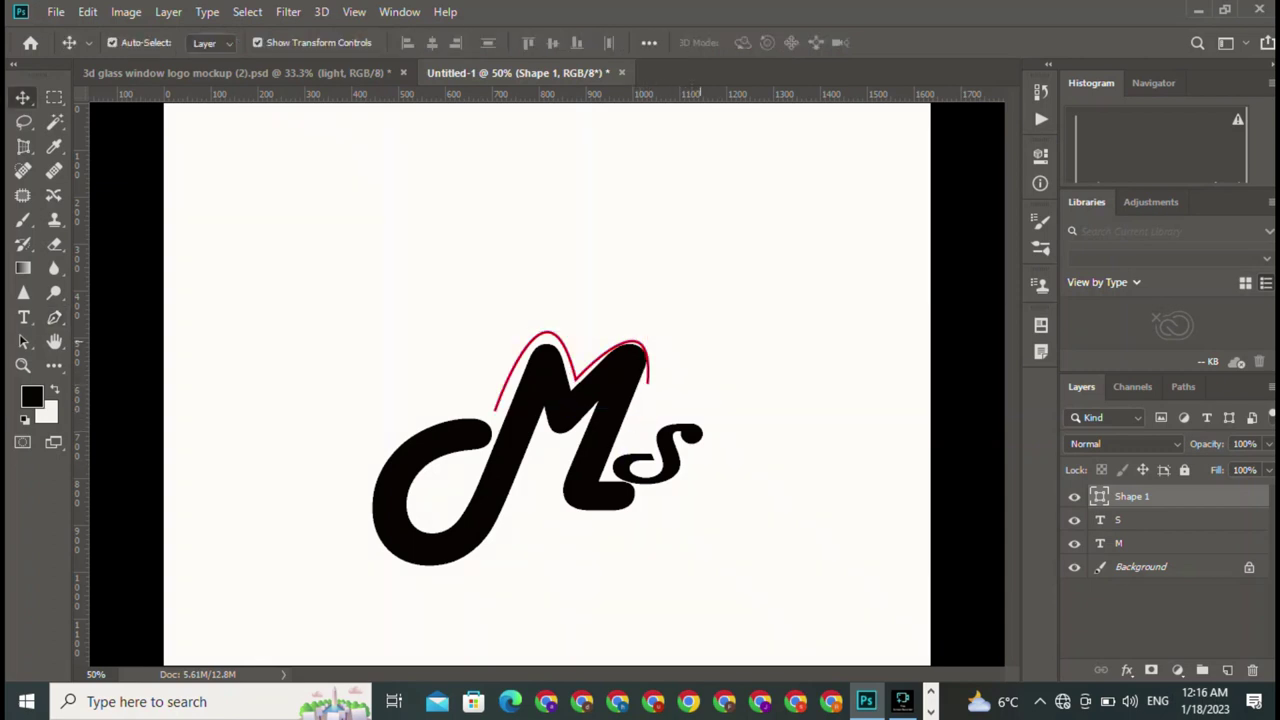
left_click(487, 250)
left_click(508, 456)
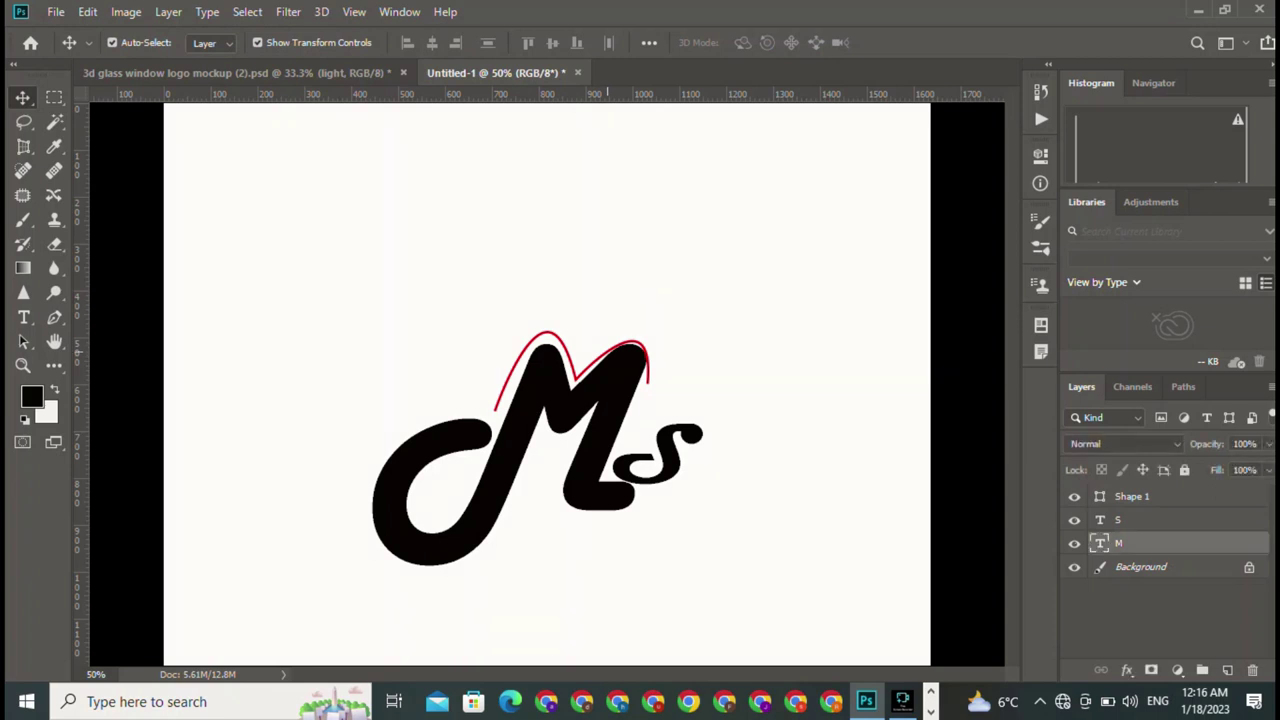
left_click_drag(508, 456, 517, 456)
left_click_drag(614, 340, 592, 356)
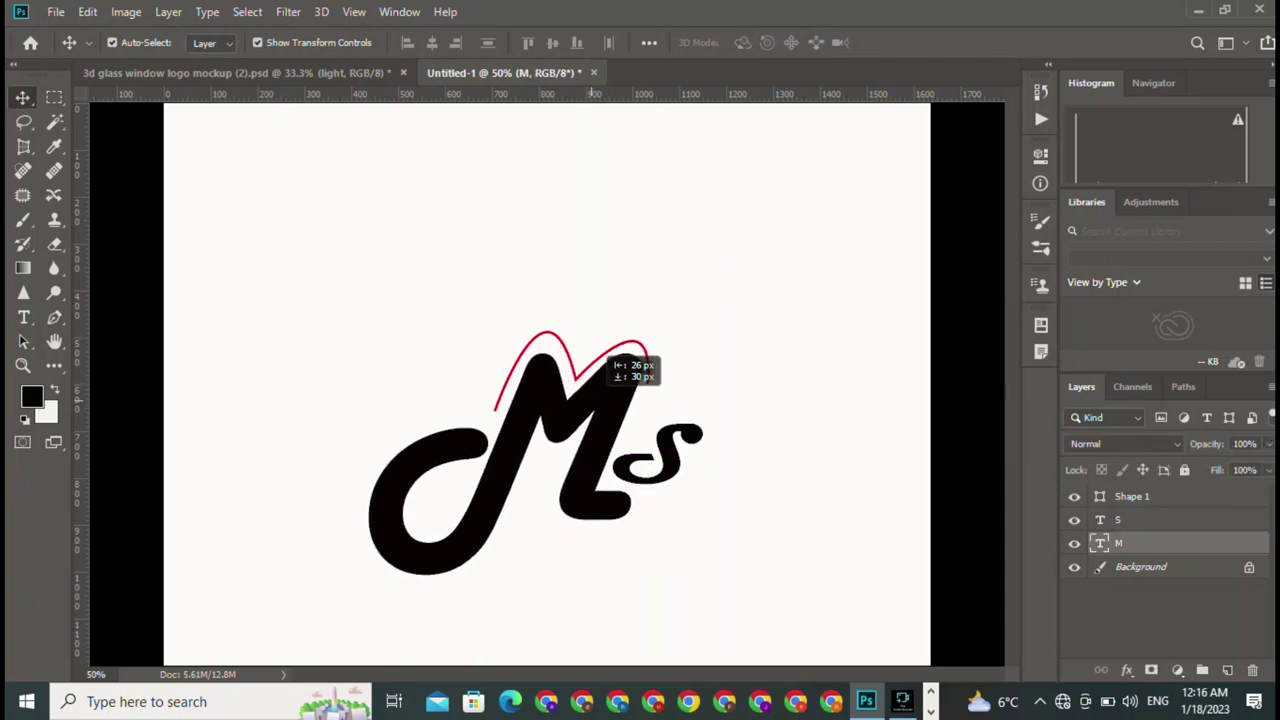
left_click_drag(606, 362, 621, 360)
left_click(506, 465)
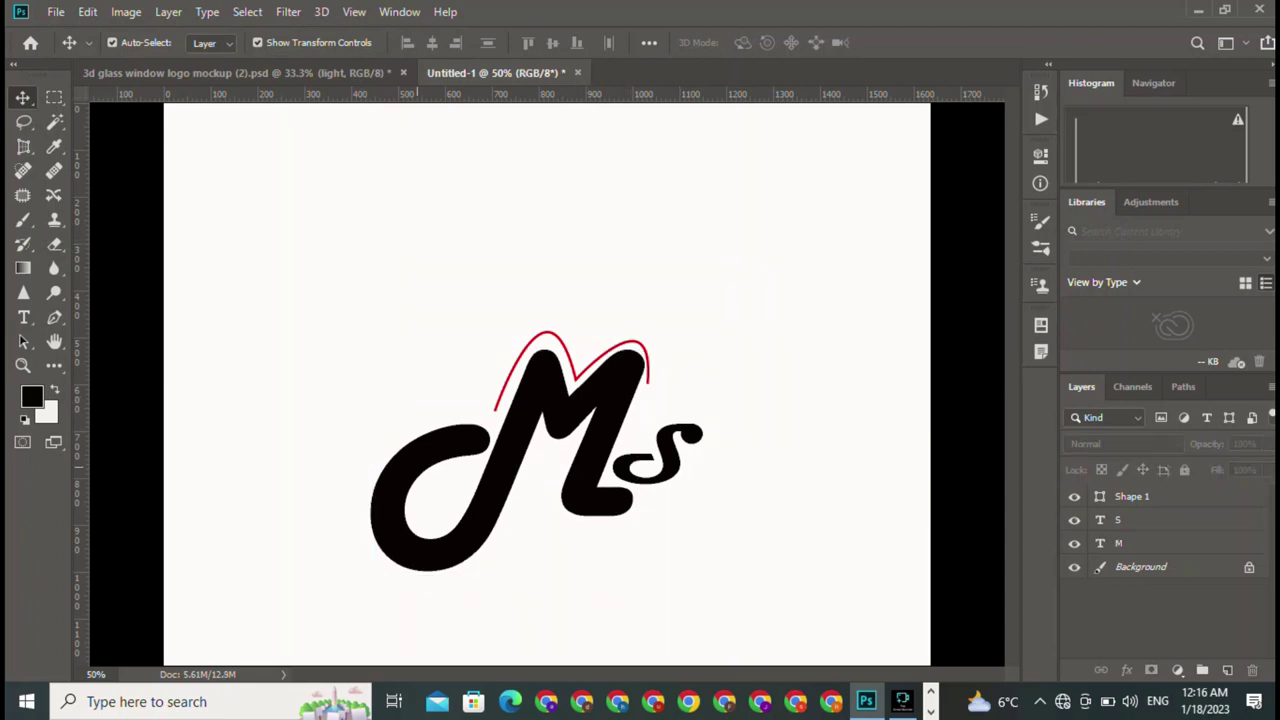
- Shift the red arch right and back to its original spot
left_click_drag(548, 335, 561, 335)
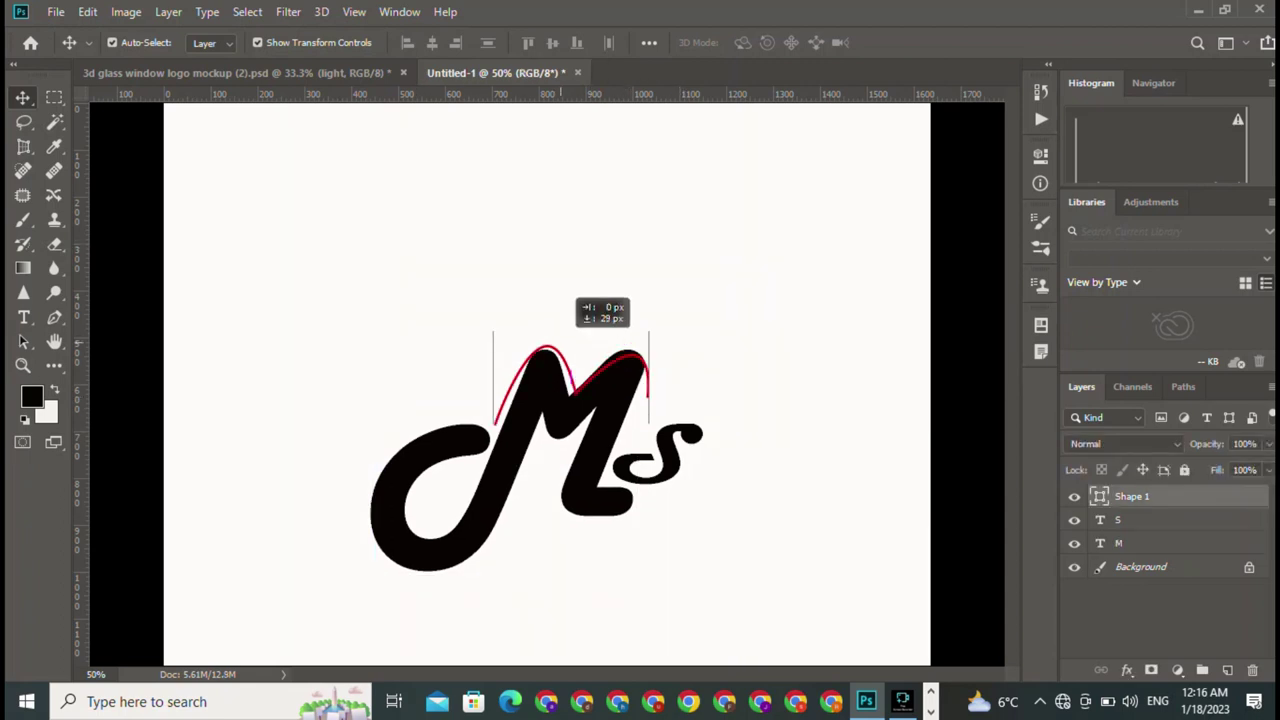
left_click_drag(577, 370, 575, 369)
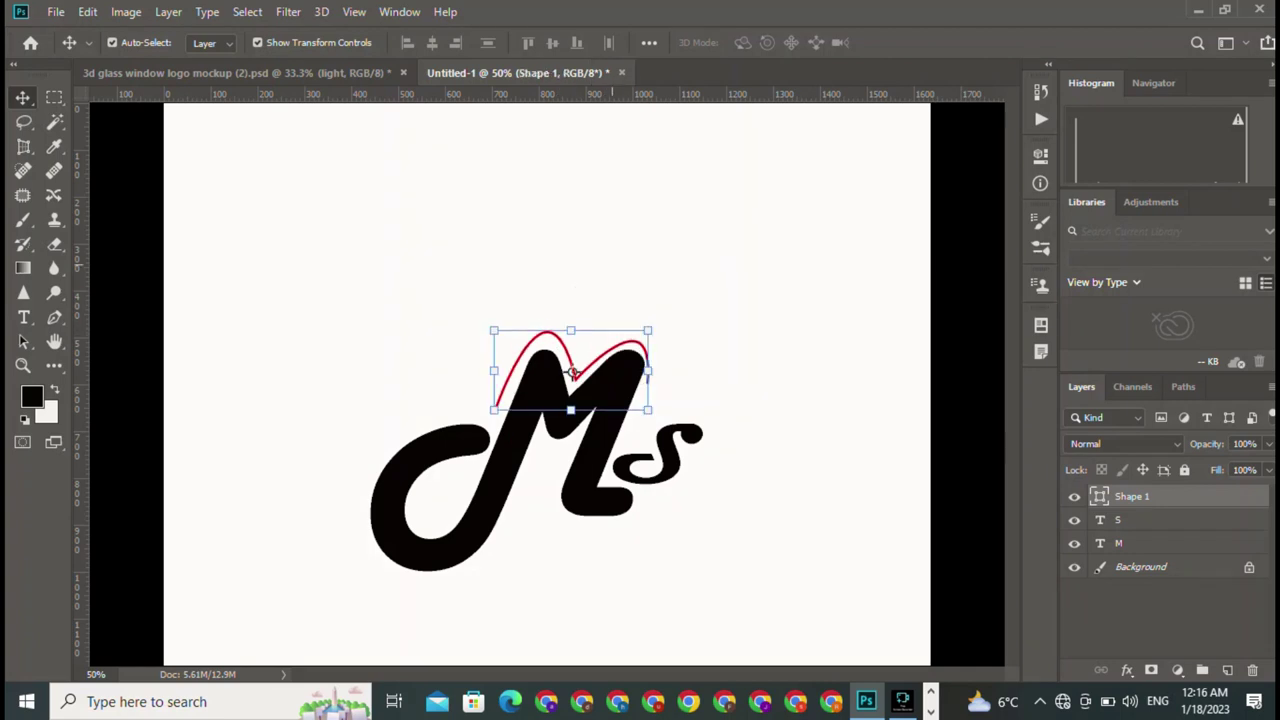
left_click(453, 250)
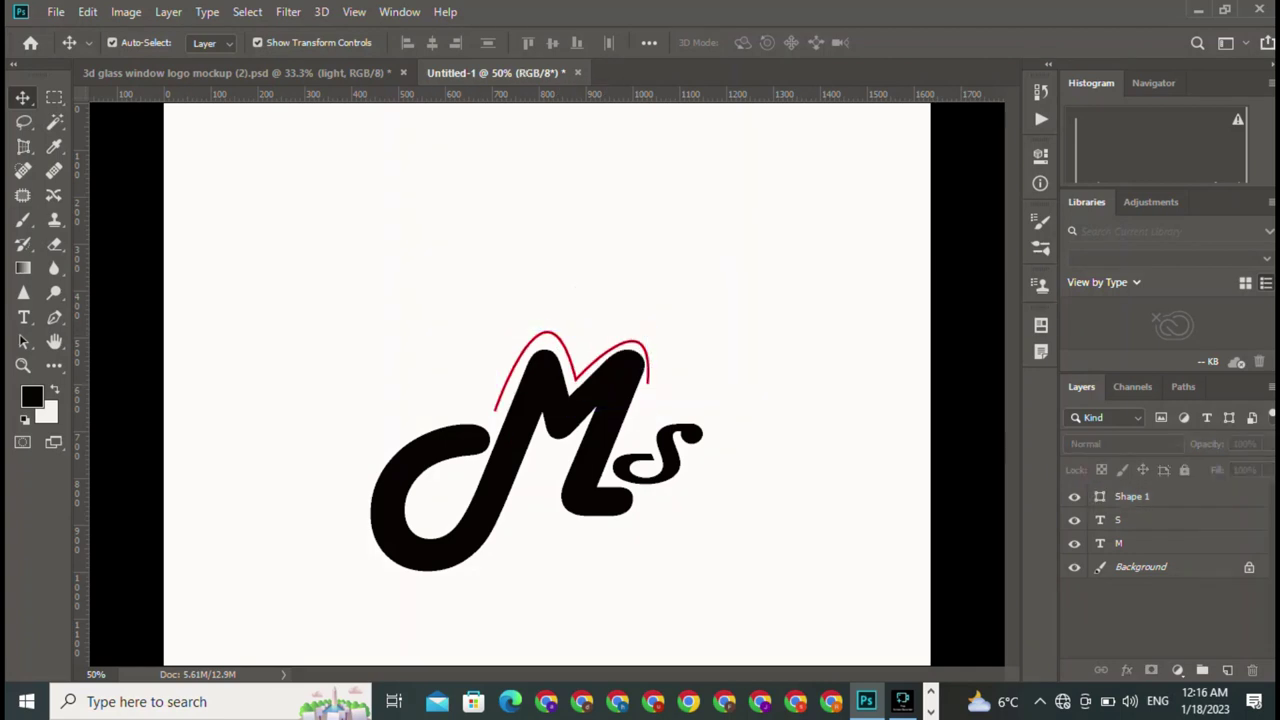
left_click(54, 317)
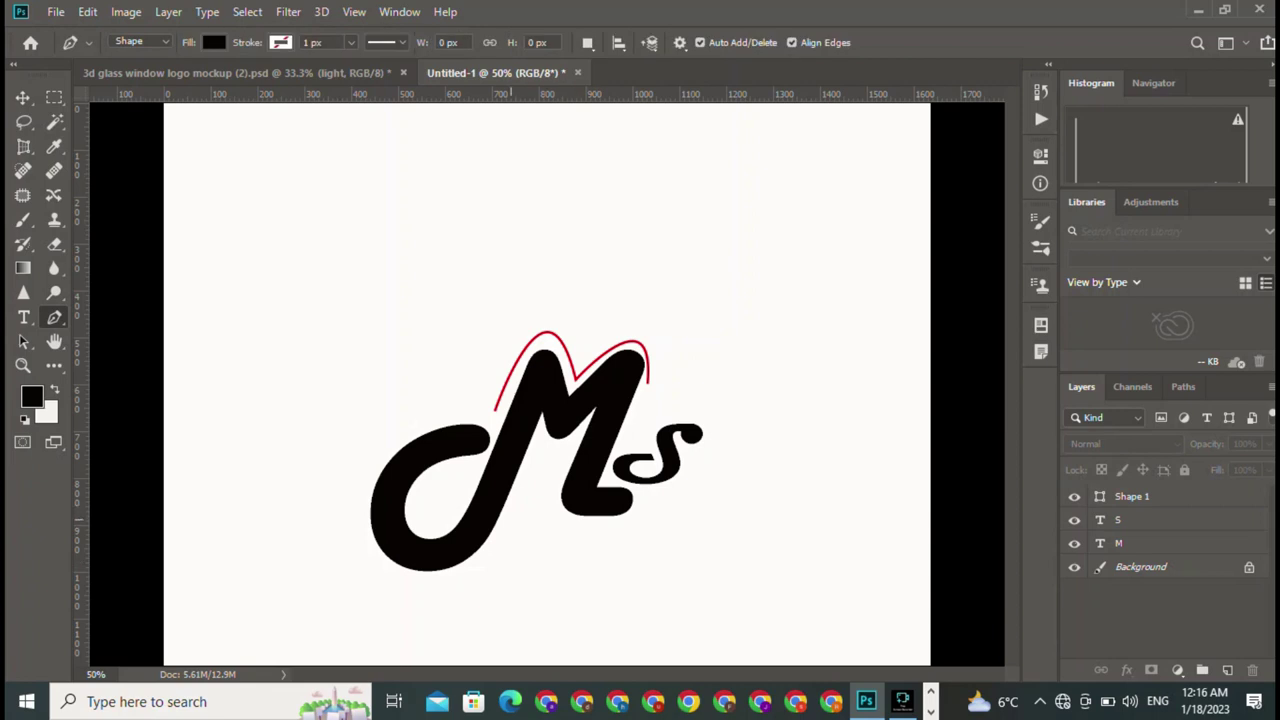
- Draw a Pen path zigzagging through the M's inner middle strokes
left_click(501, 519)
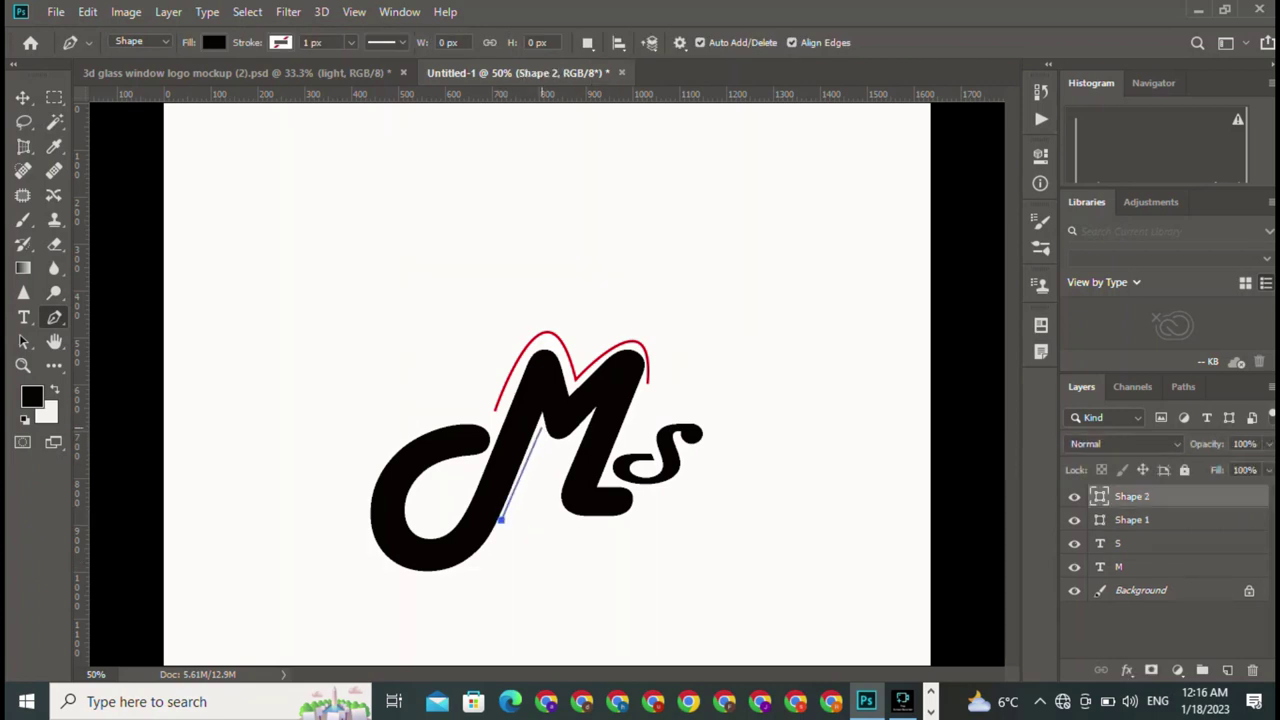
mouse_move(541, 429)
left_mouse_down()
mouse_move(535, 488)
mouse_move(580, 430)
mouse_move(546, 514)
left_mouse_up()
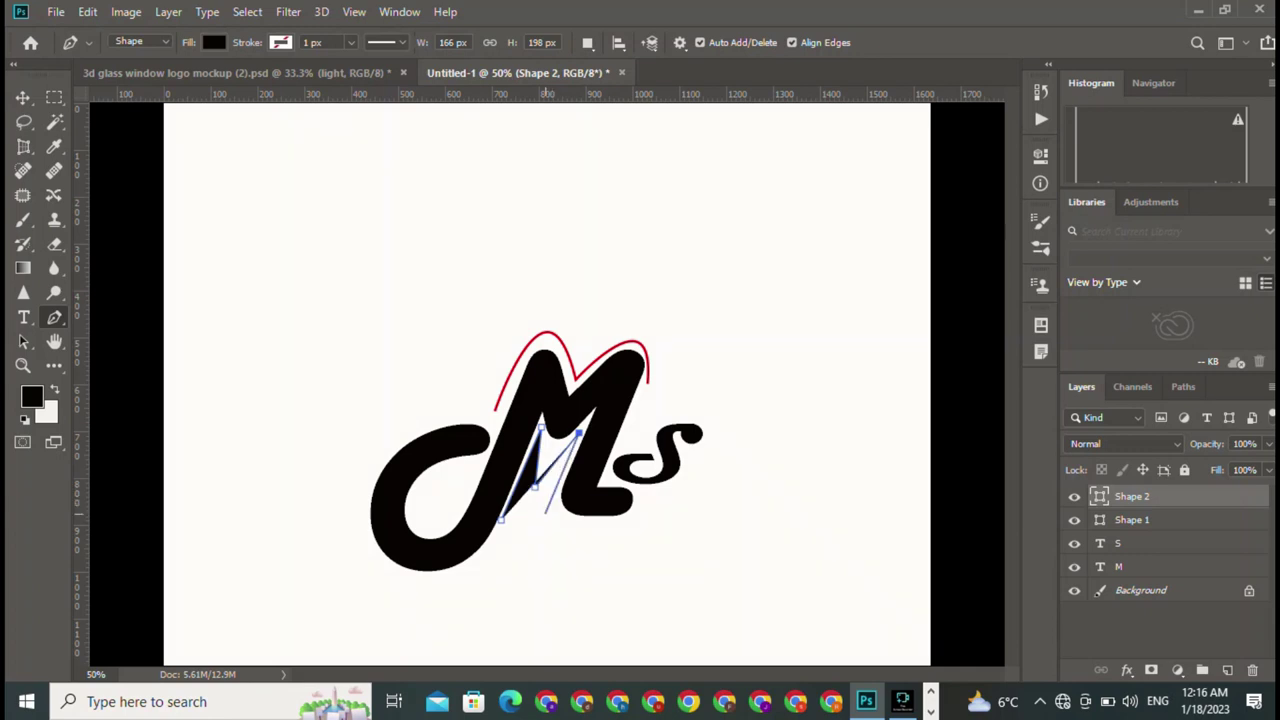
left_click(545, 514)
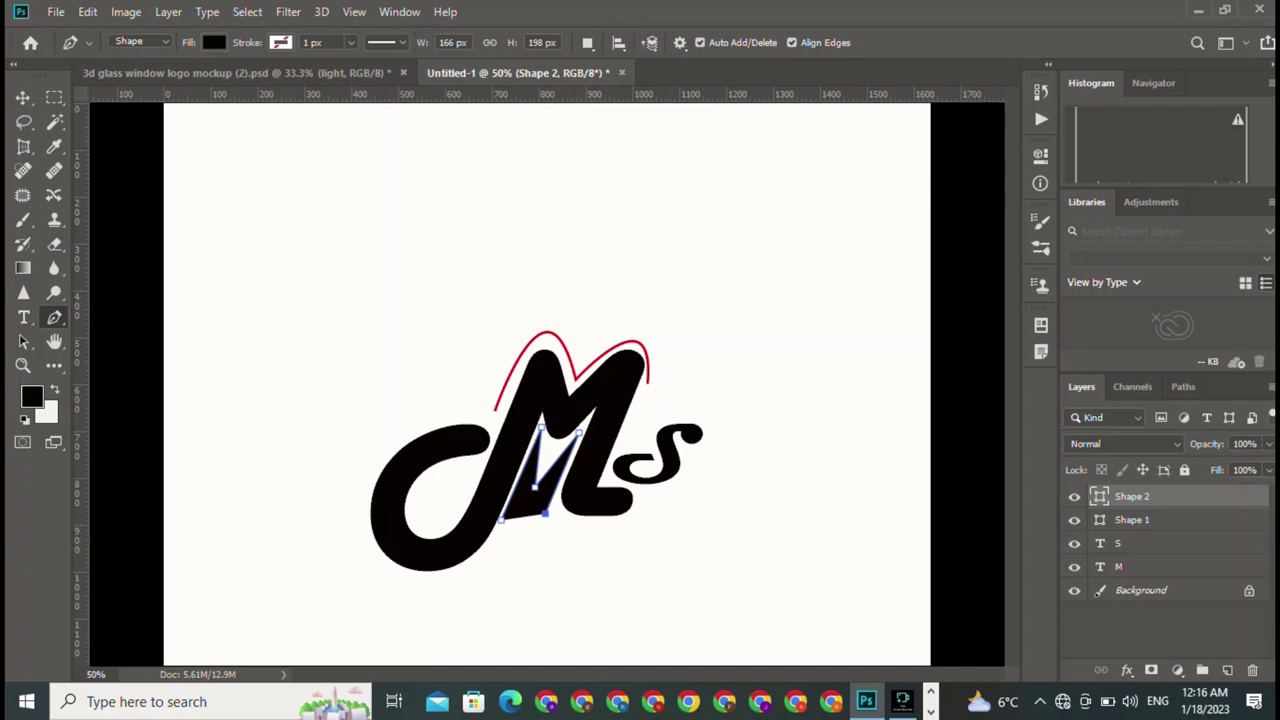
- Set the zigzag to no fill with a 6 px red stroke, then deselect it
left_click(214, 42)
left_click(133, 78)
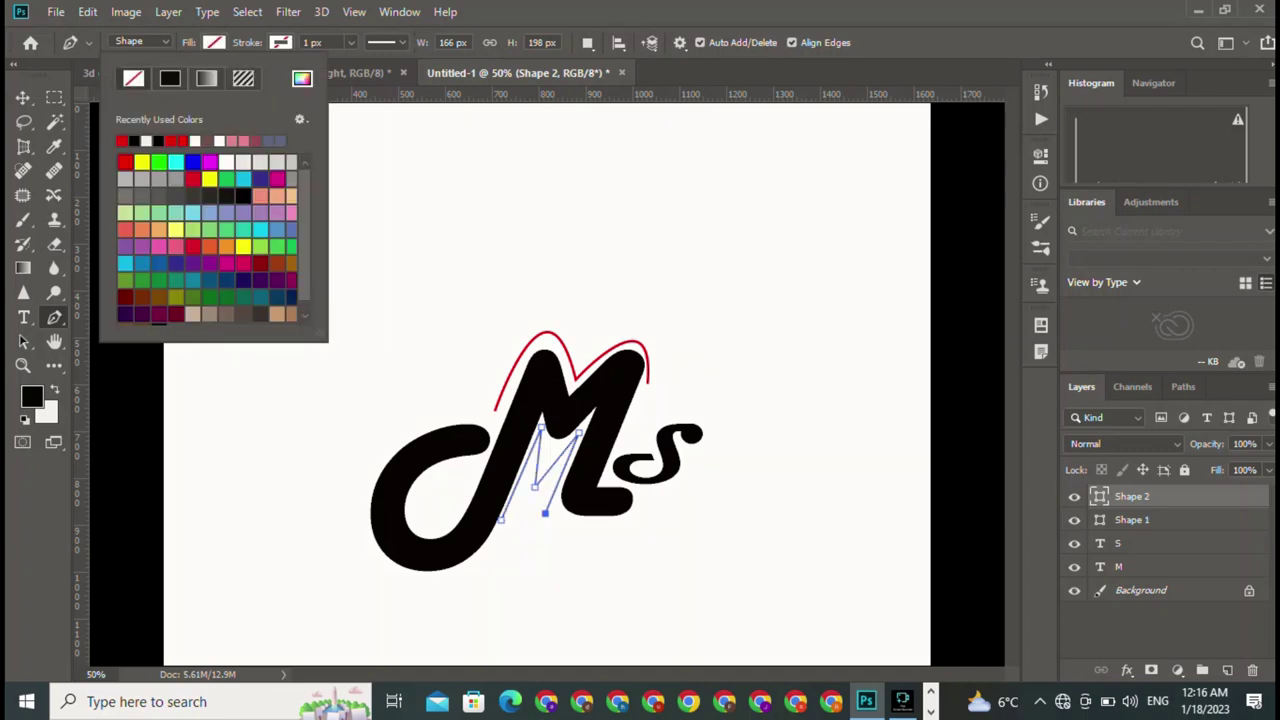
left_click(280, 42)
left_click(236, 78)
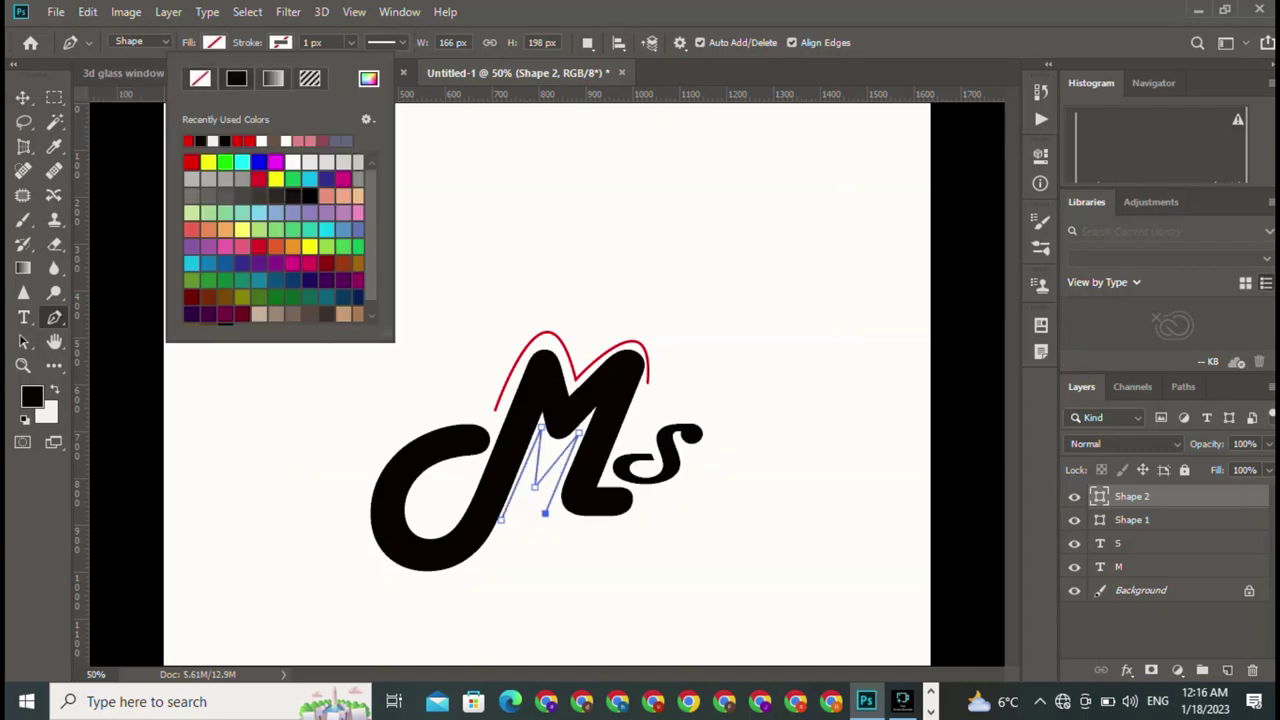
left_click(312, 42)
key("Up")
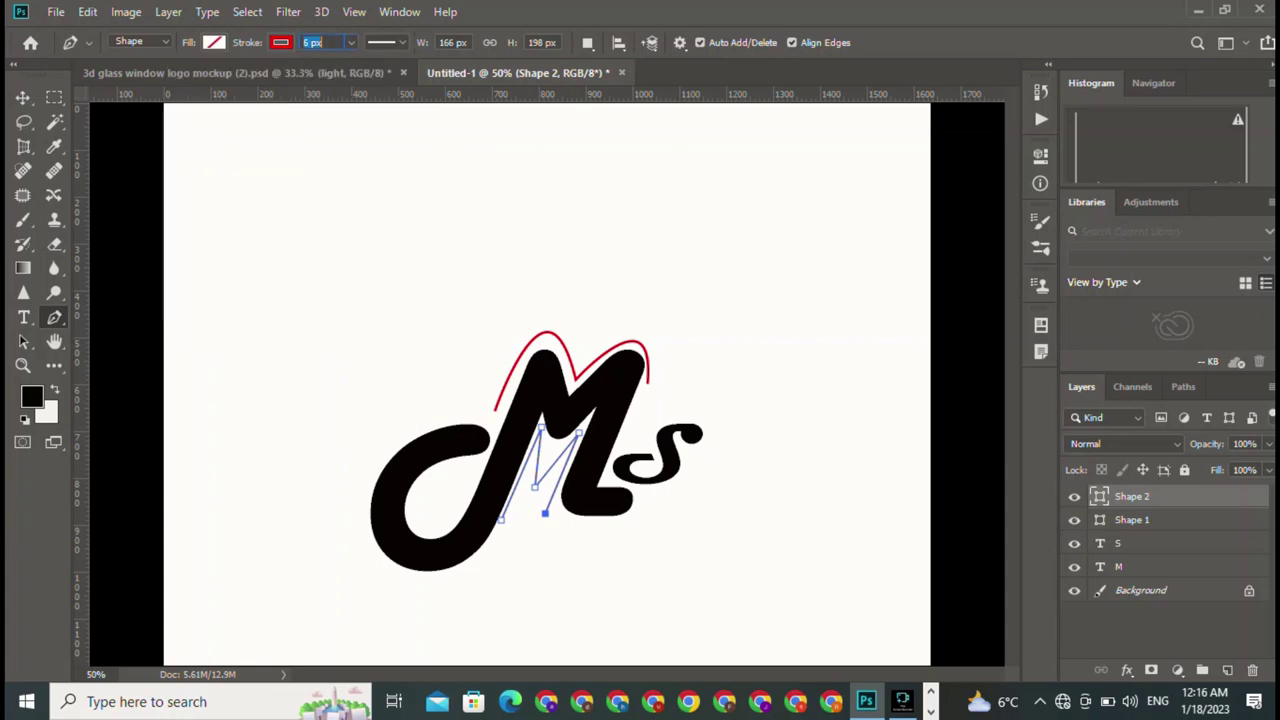
key("Return")
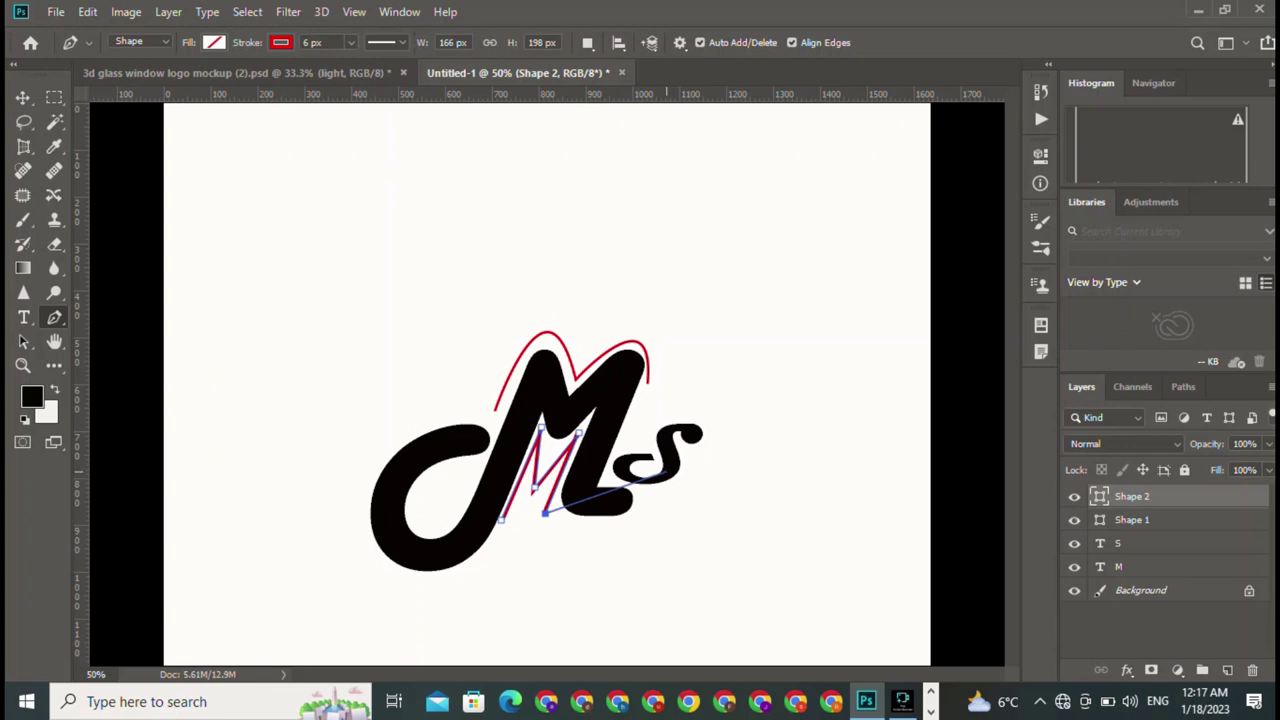
key("v")
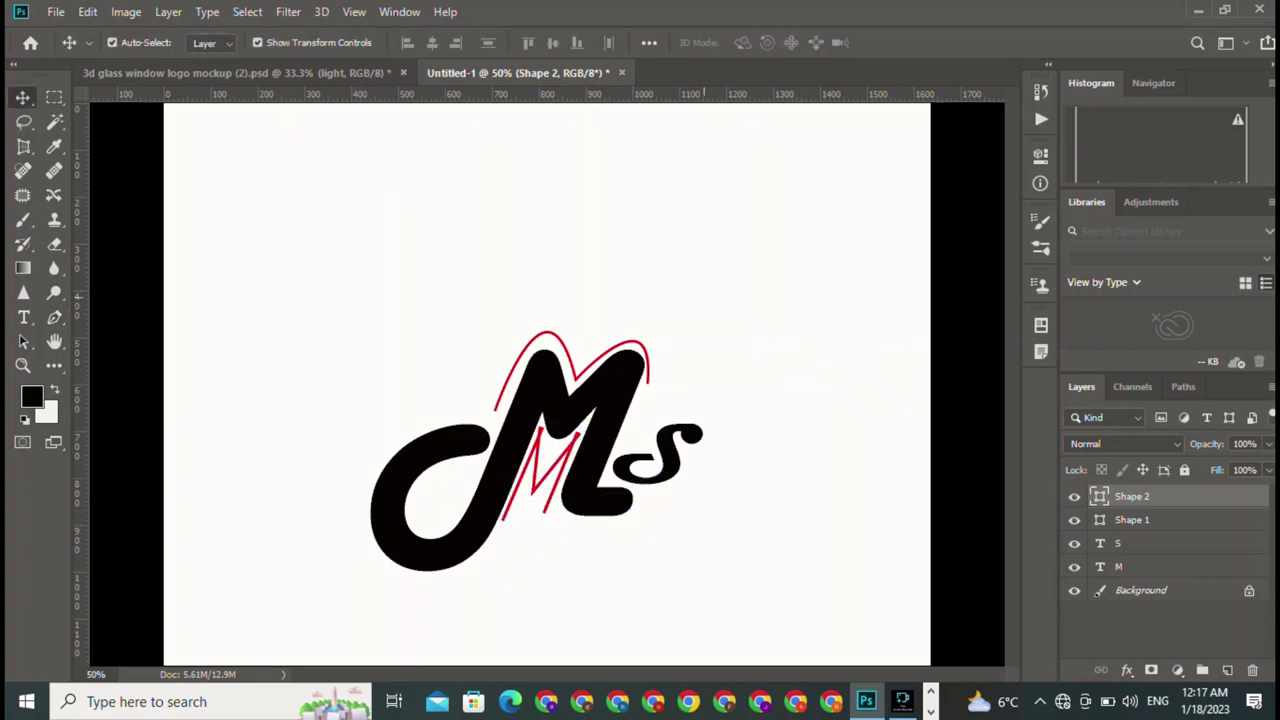
left_click(1160, 630)
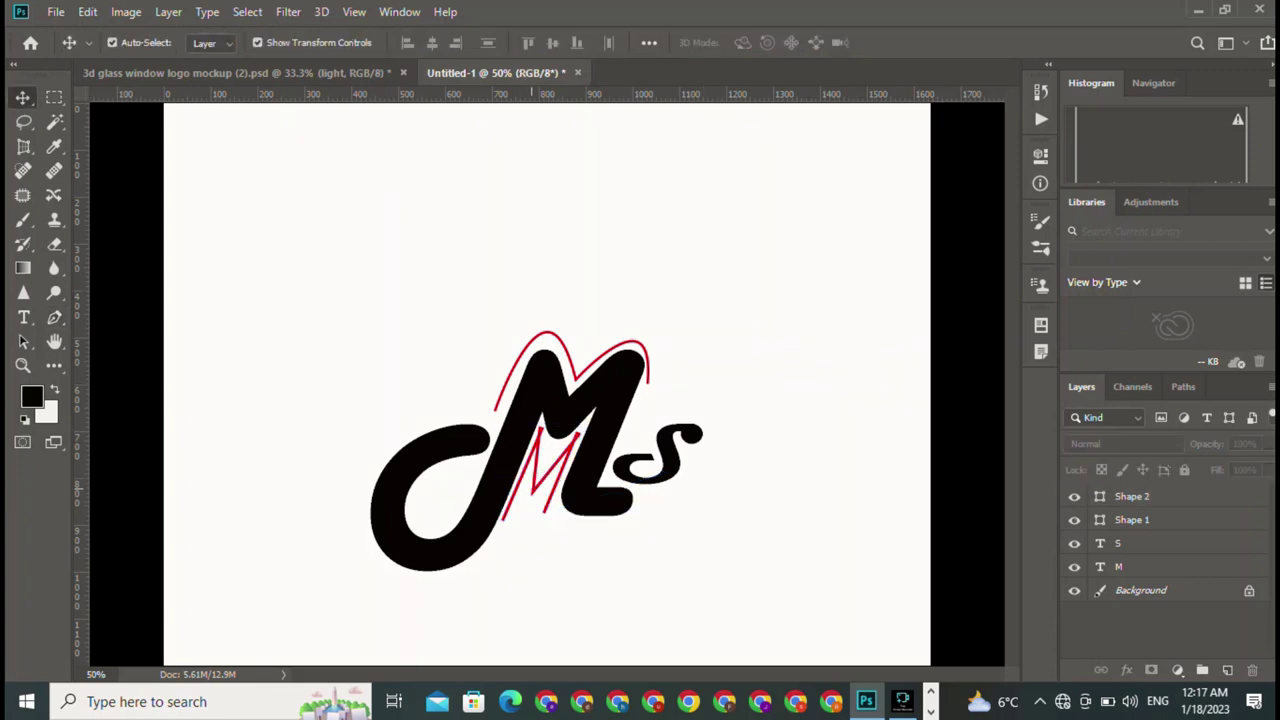